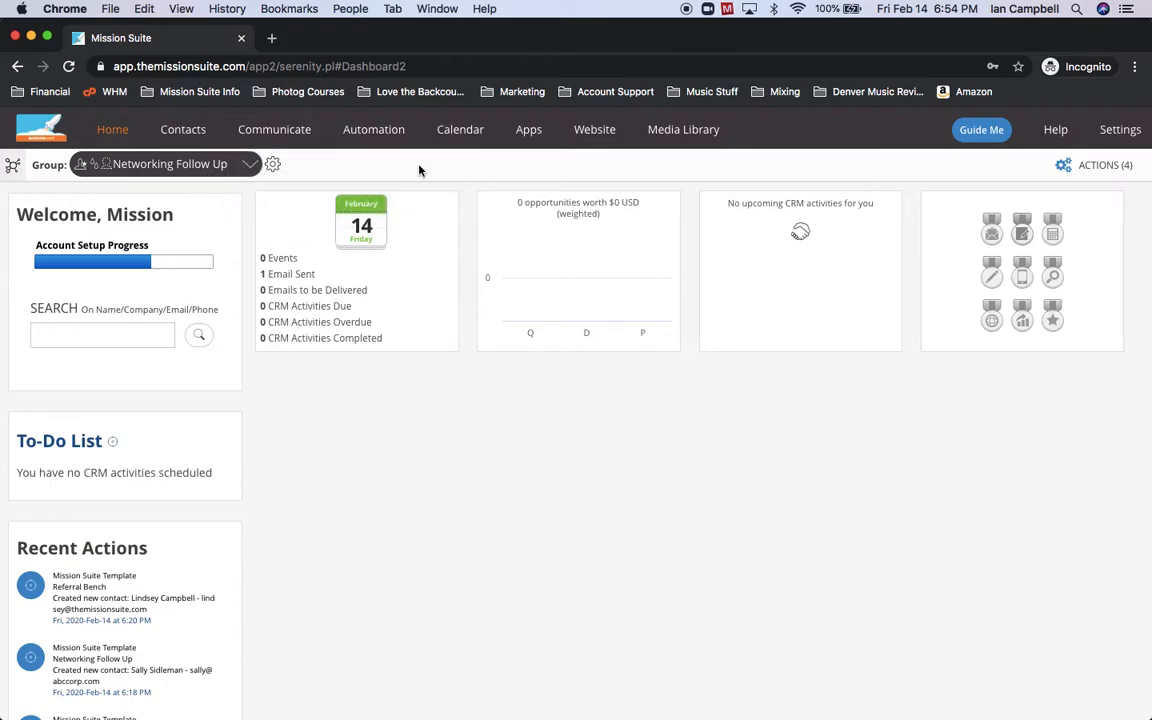
Load Media #434 'TEMPLATE - Talked About Getting Together Again' into the email builder.
{"action": "mouse_move", "coordinate": [272, 137]}
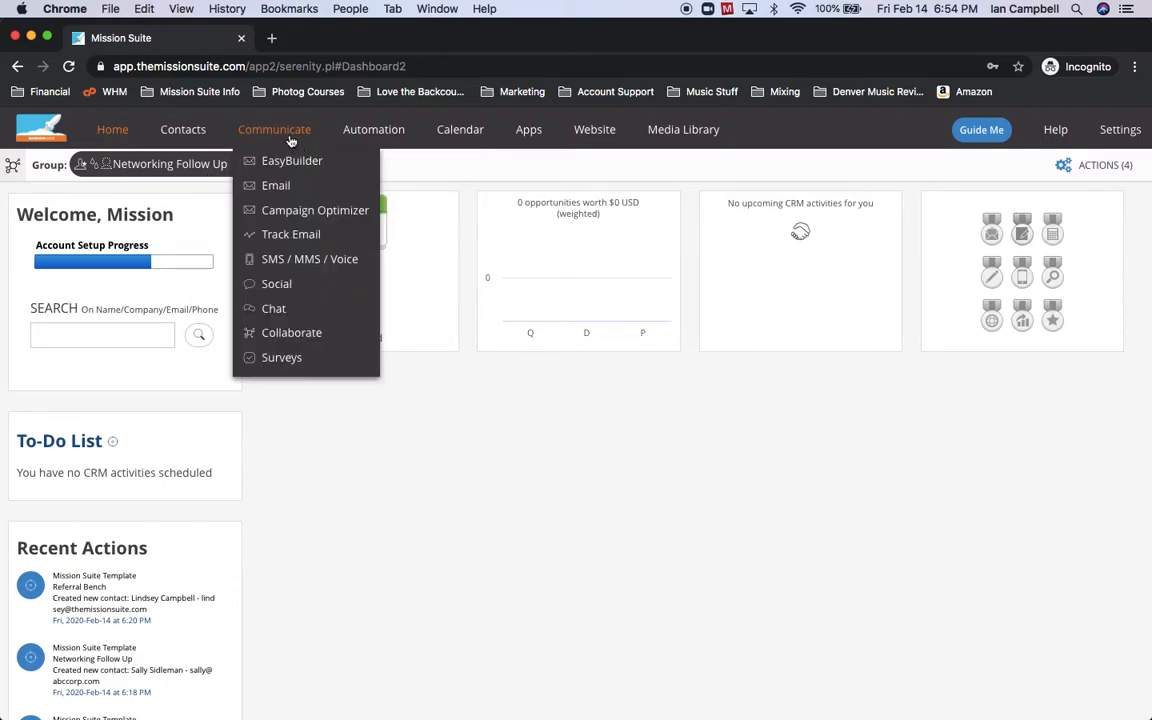
{"action": "left_click", "coordinate": [288, 186]}
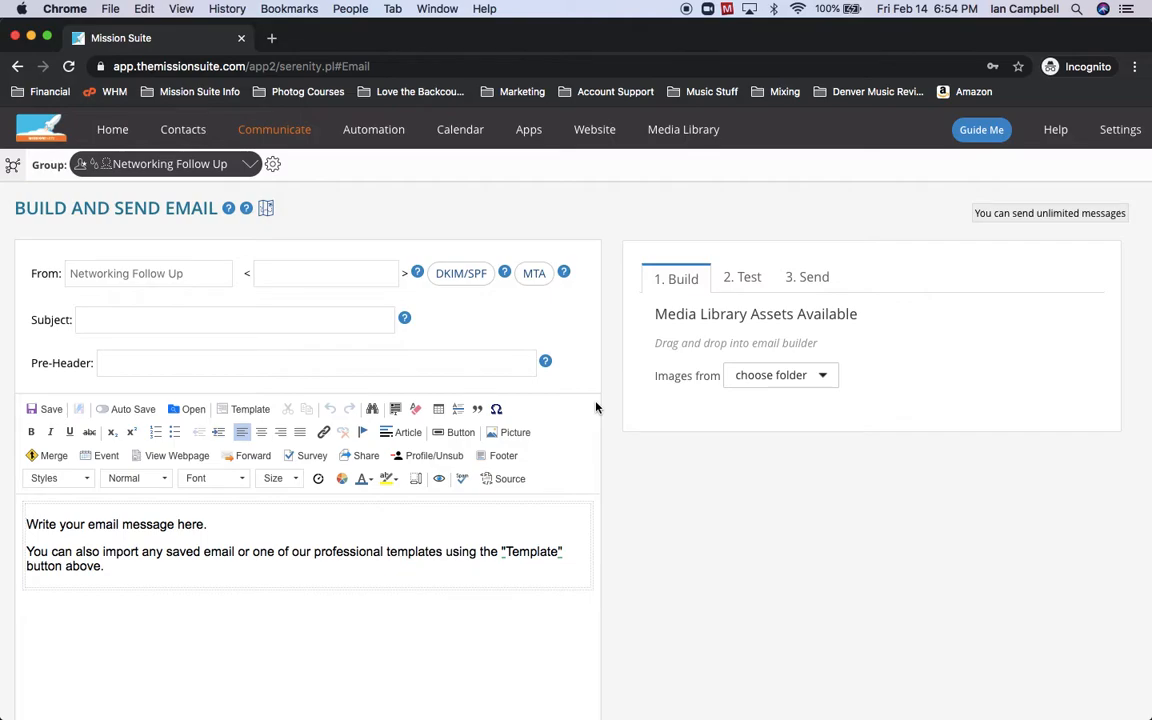
{"action": "left_click", "coordinate": [188, 410]}
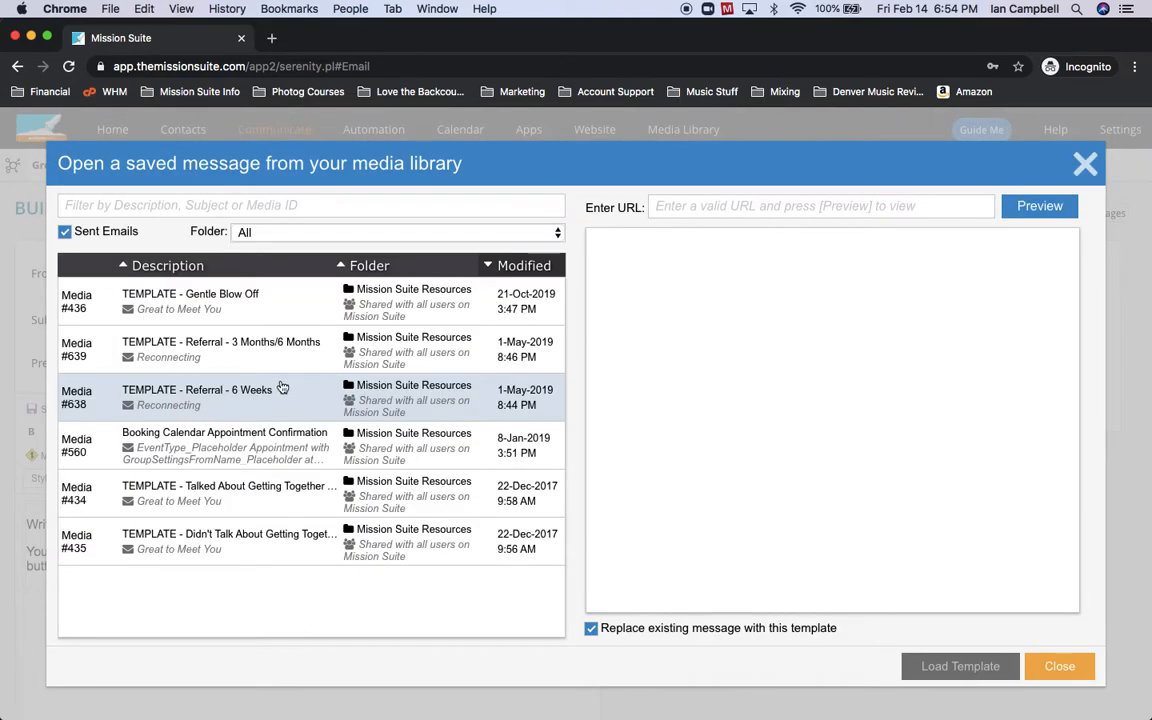
{"action": "left_click", "coordinate": [289, 505]}
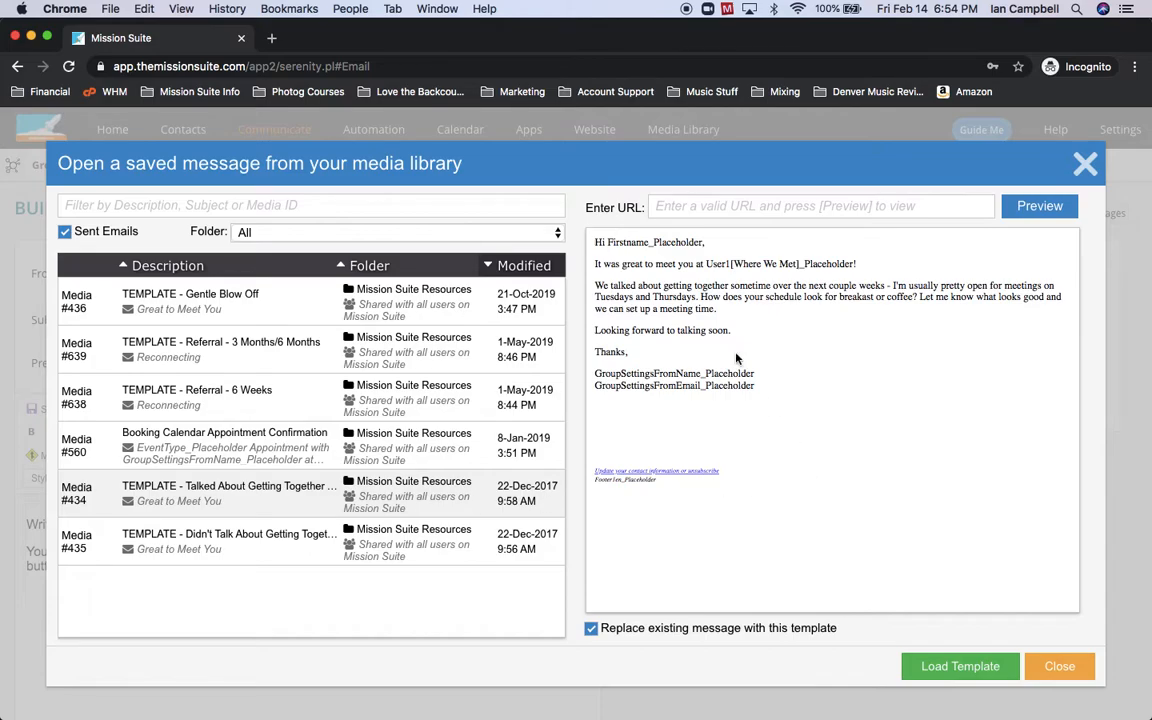
{"action": "left_click", "coordinate": [984, 672]}
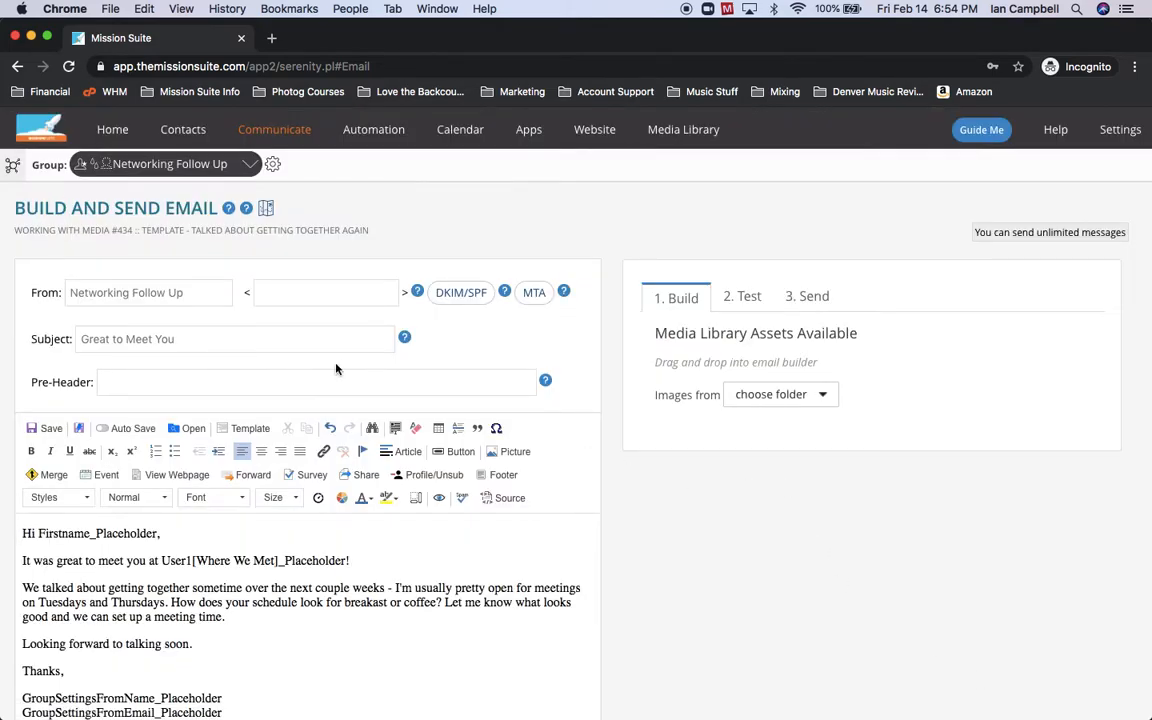
Replace the From name and e-mail with the sender's own name and e-mail address.
{"action": "triple_click", "coordinate": [190, 294]}
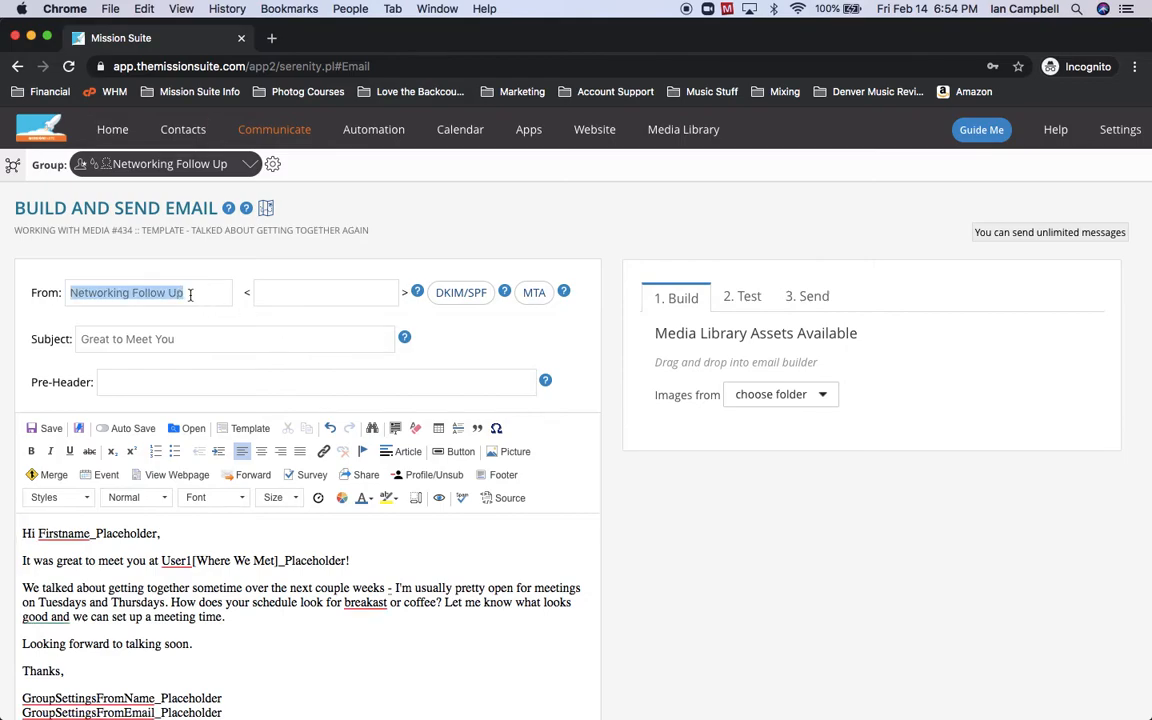
{"action": "key", "text": "BackSpace"}
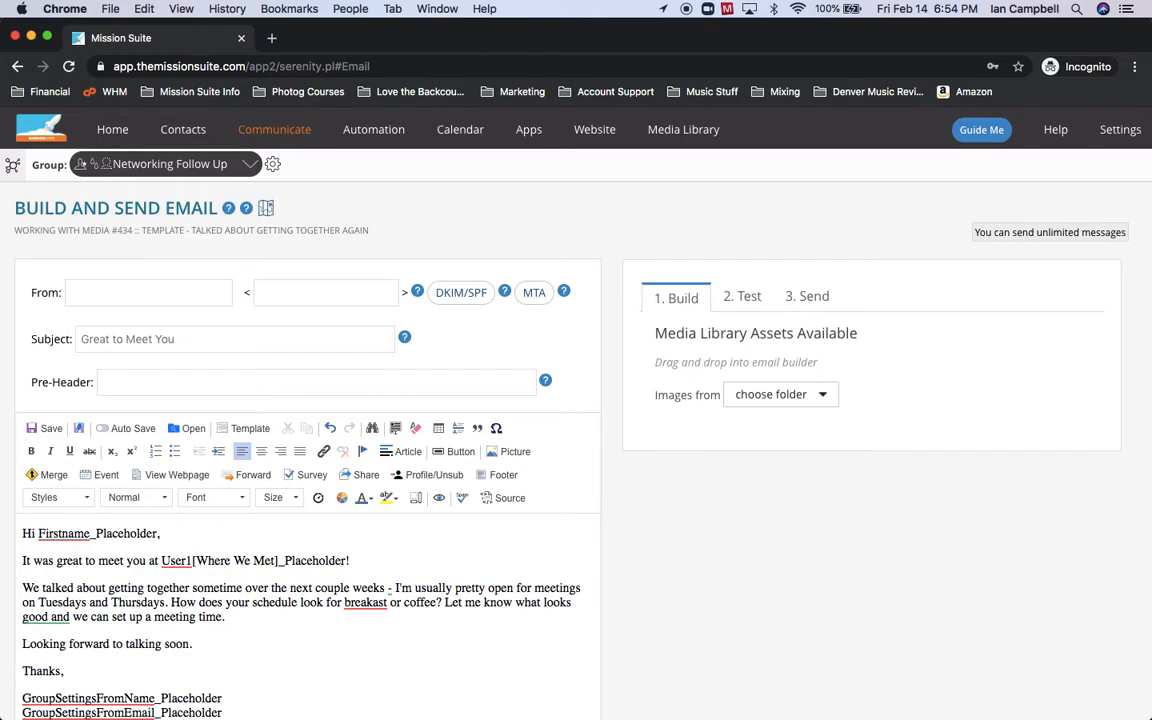
{"action": "type", "text": "John Smith"}
{"action": "key", "text": "Tab"}
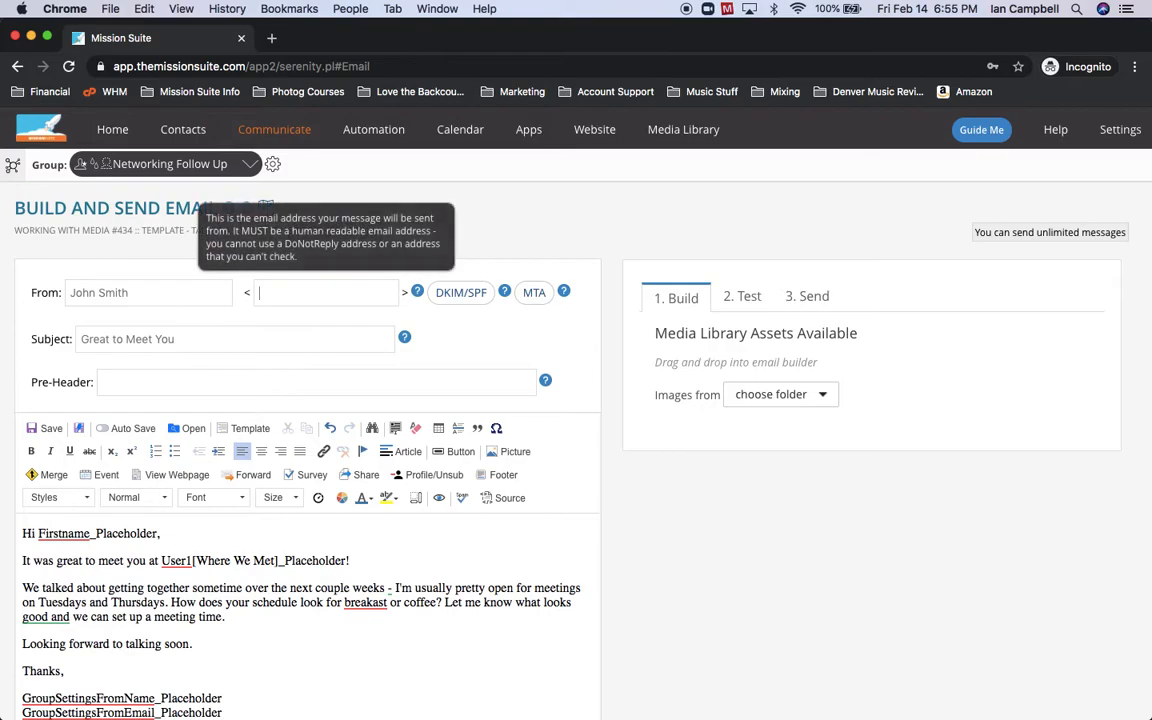
{"action": "key", "text": "Tab"}
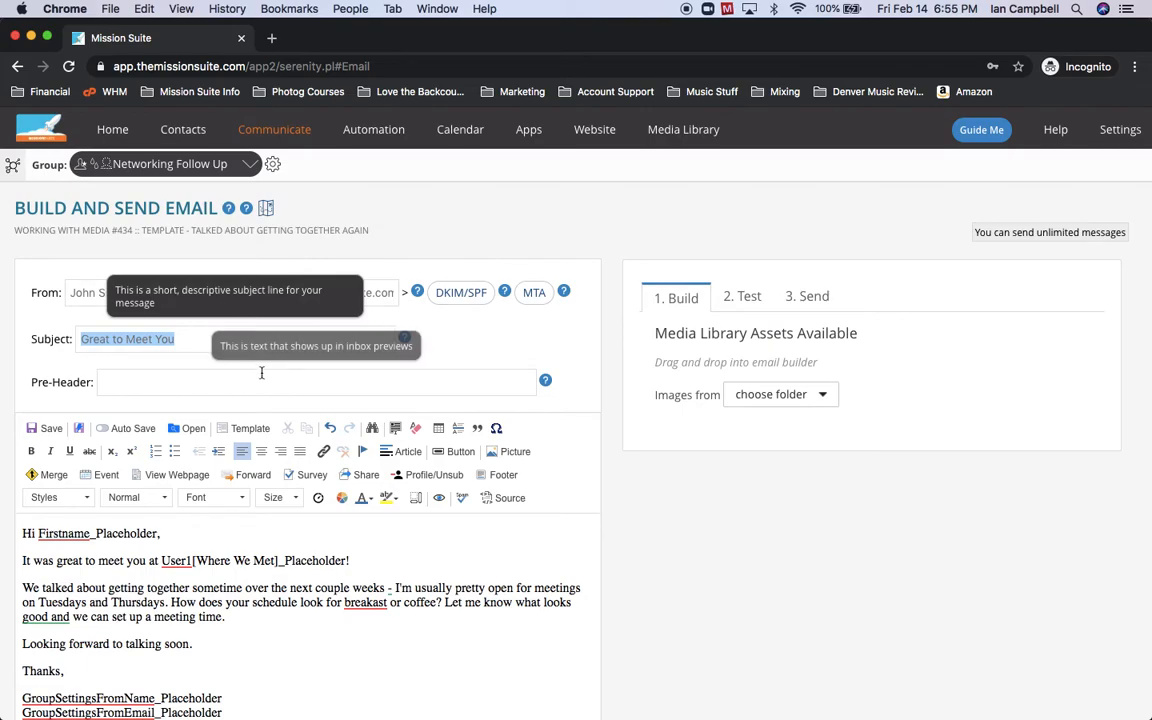
{"action": "left_click", "coordinate": [264, 591]}
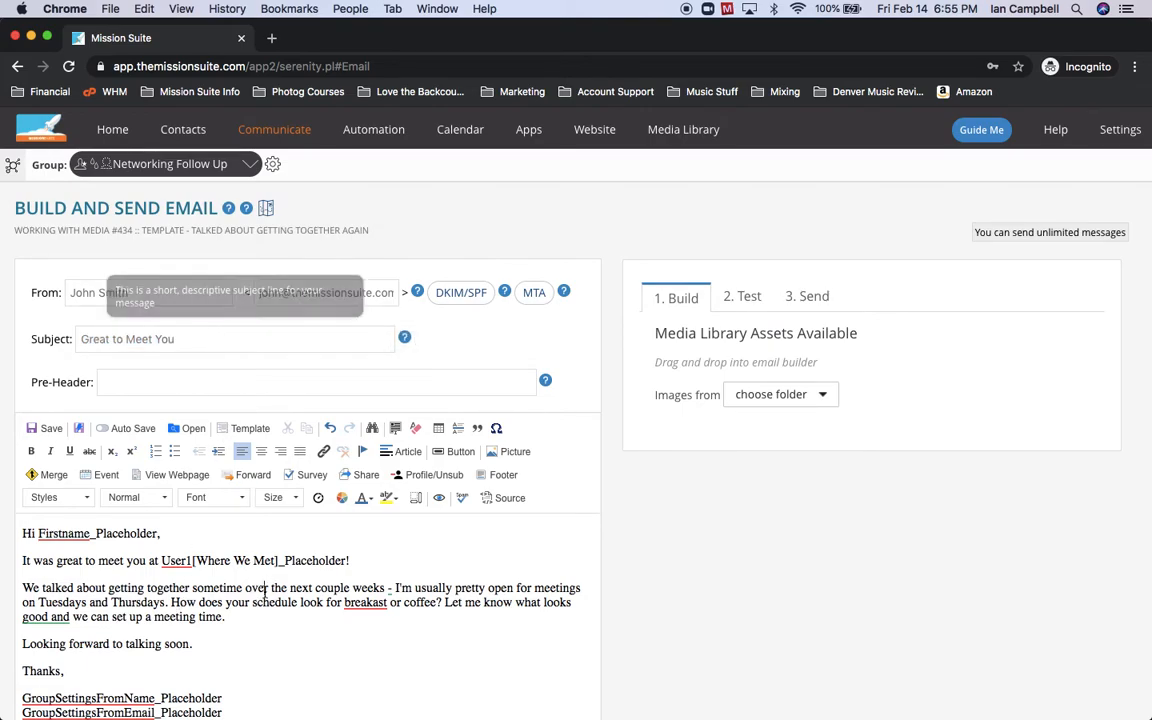
{"action": "scroll", "coordinate": [264, 591], "scroll_direction": "down", "scroll_amount": 1}
{"action": "scroll", "coordinate": [548, 514], "scroll_direction": "down", "scroll_amount": 1}
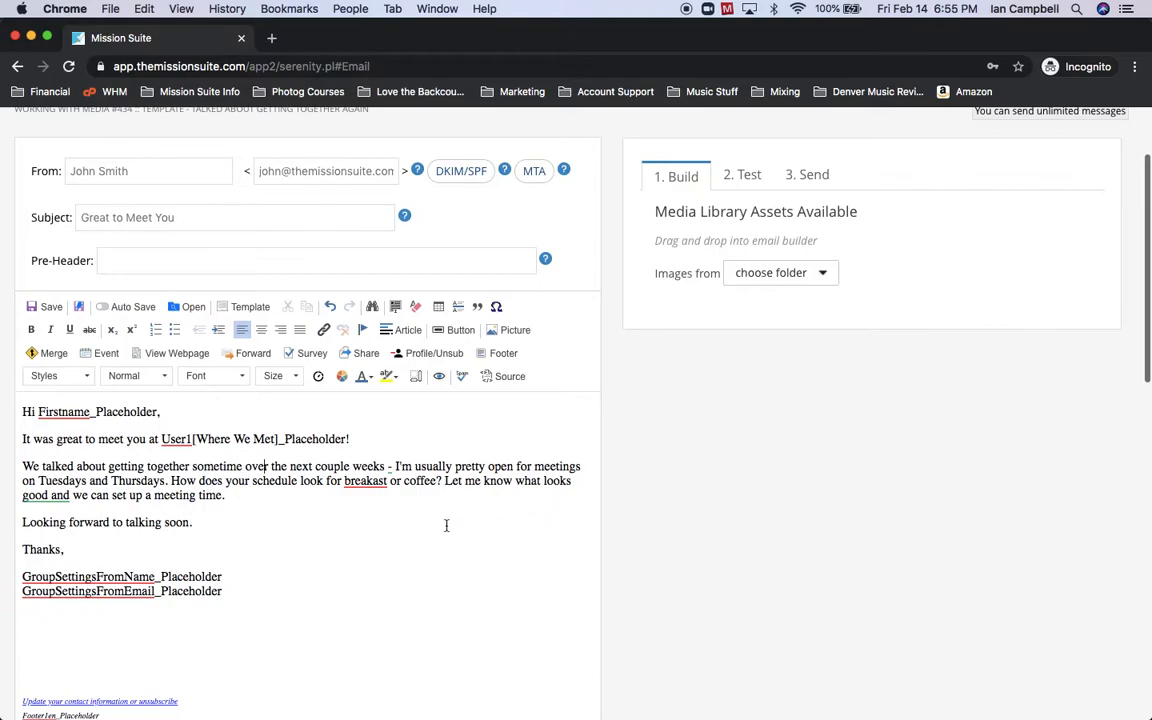
{"action": "right_click", "coordinate": [50, 413]}
{"action": "left_click", "coordinate": [145, 411]}
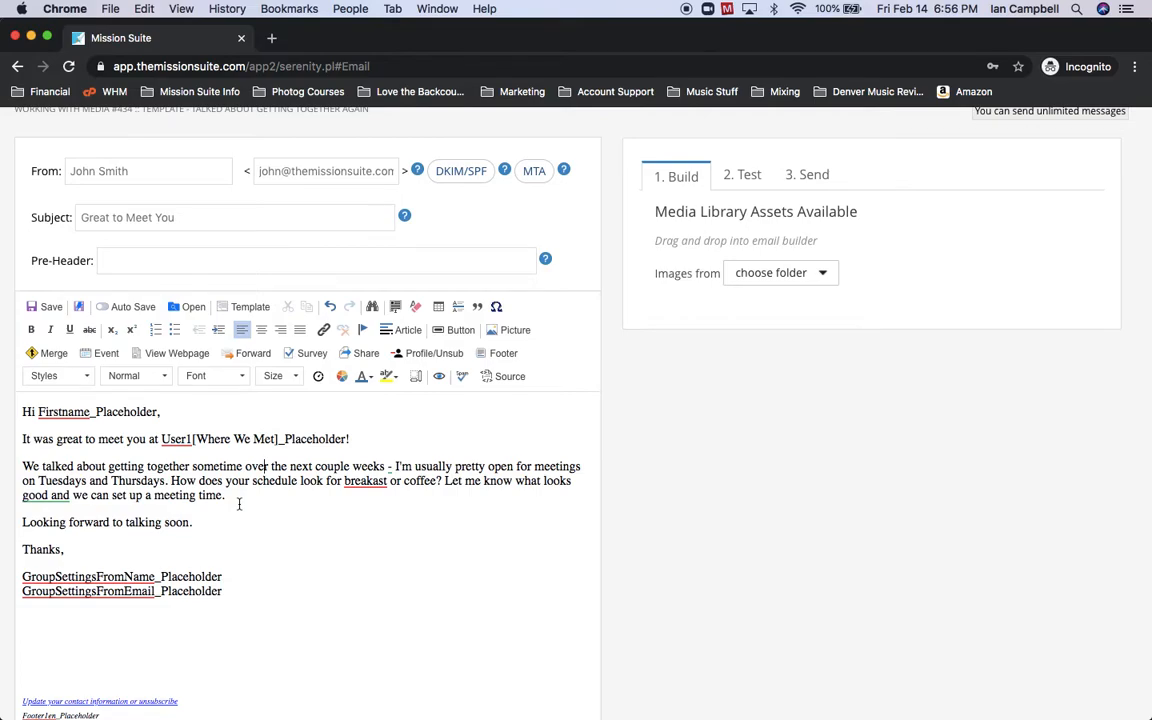
Correct the misspelled 'breakast' to 'breakfast' using the spelling suggestion.
{"action": "right_click", "coordinate": [345, 480]}
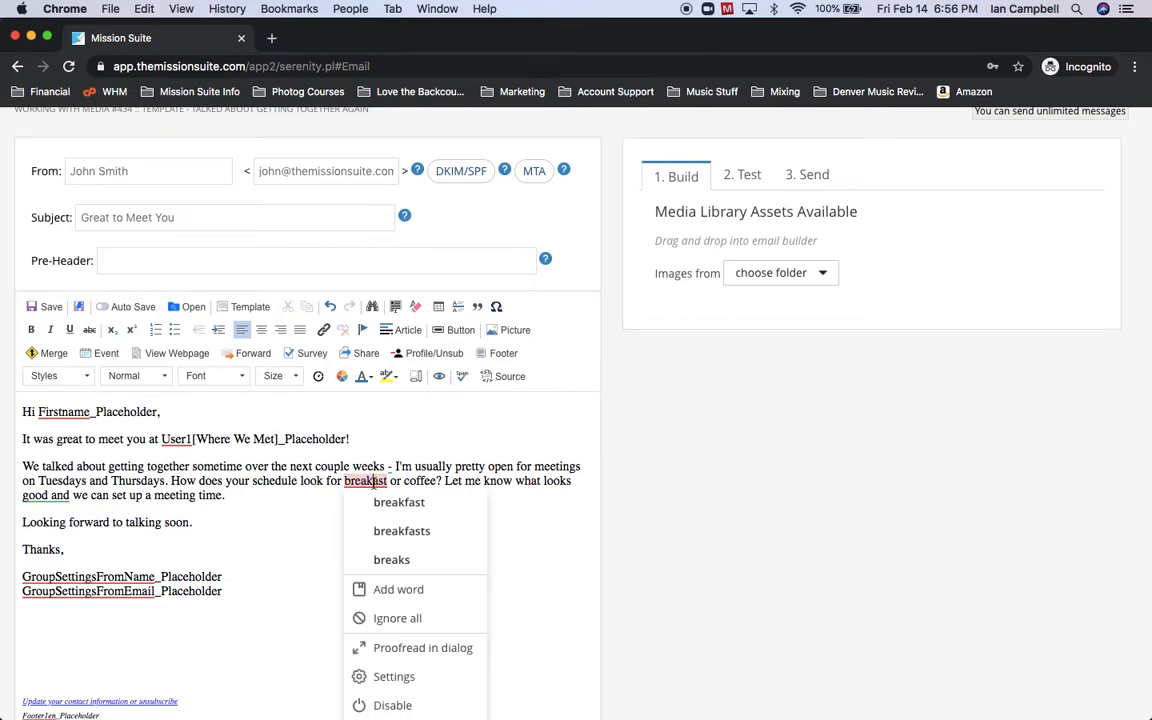
{"action": "left_click", "coordinate": [385, 500]}
{"action": "left_click", "coordinate": [343, 562]}
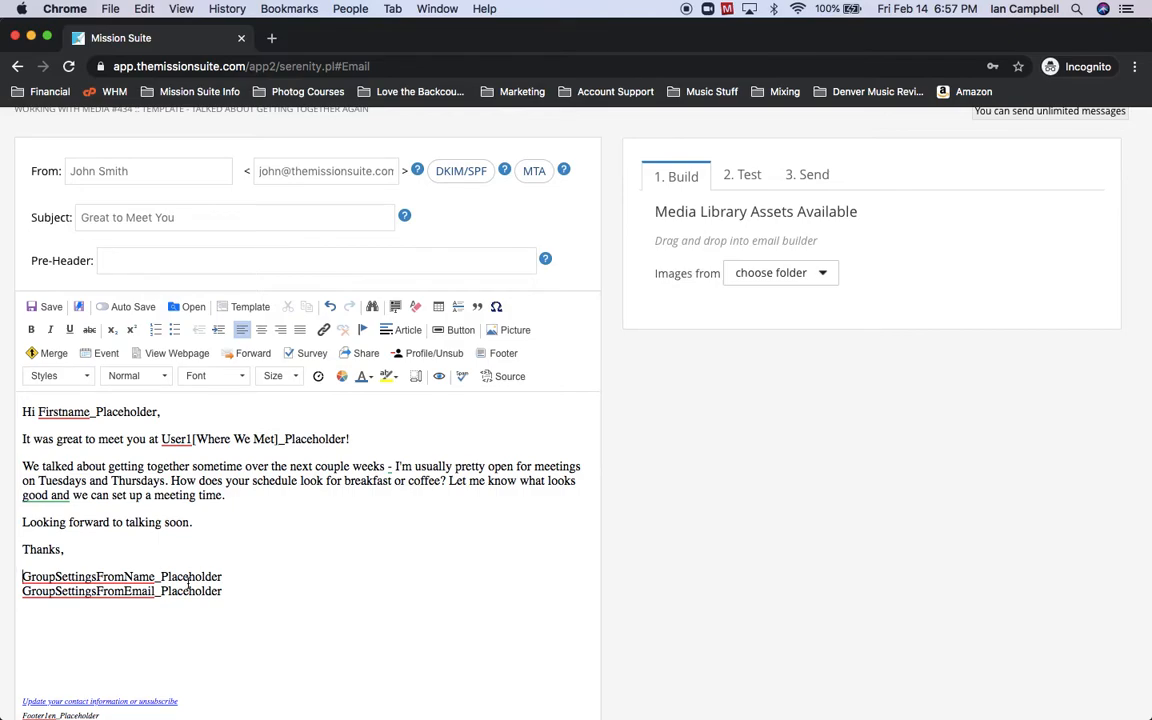
Replace the signature placeholders with the sender's name, Mission Suite and a phone number.
{"action": "double_click", "coordinate": [188, 585]}
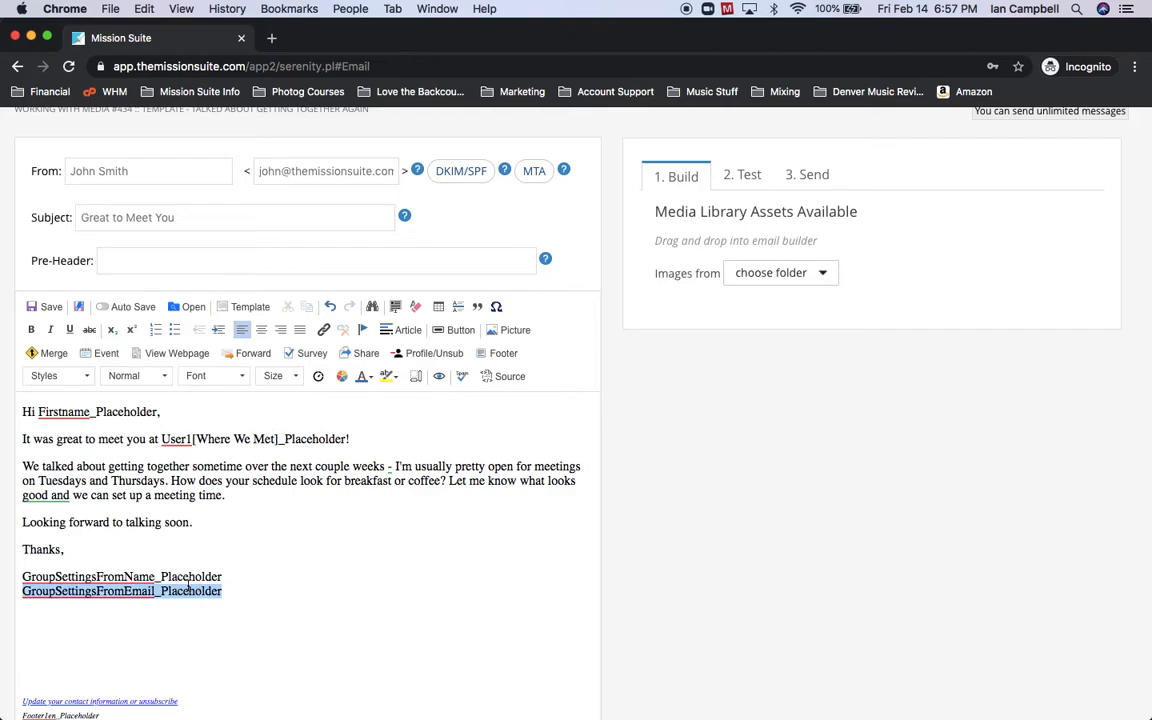
{"action": "triple_click", "coordinate": [171, 577]}
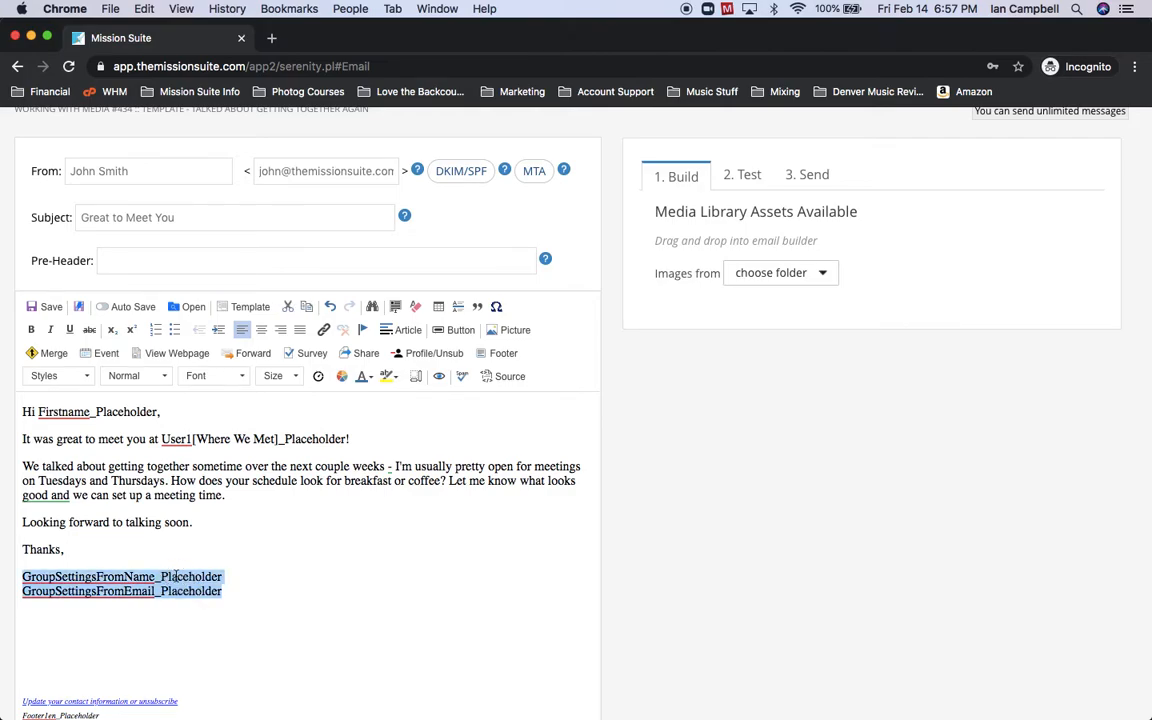
{"action": "type", "text": "John Smith"}
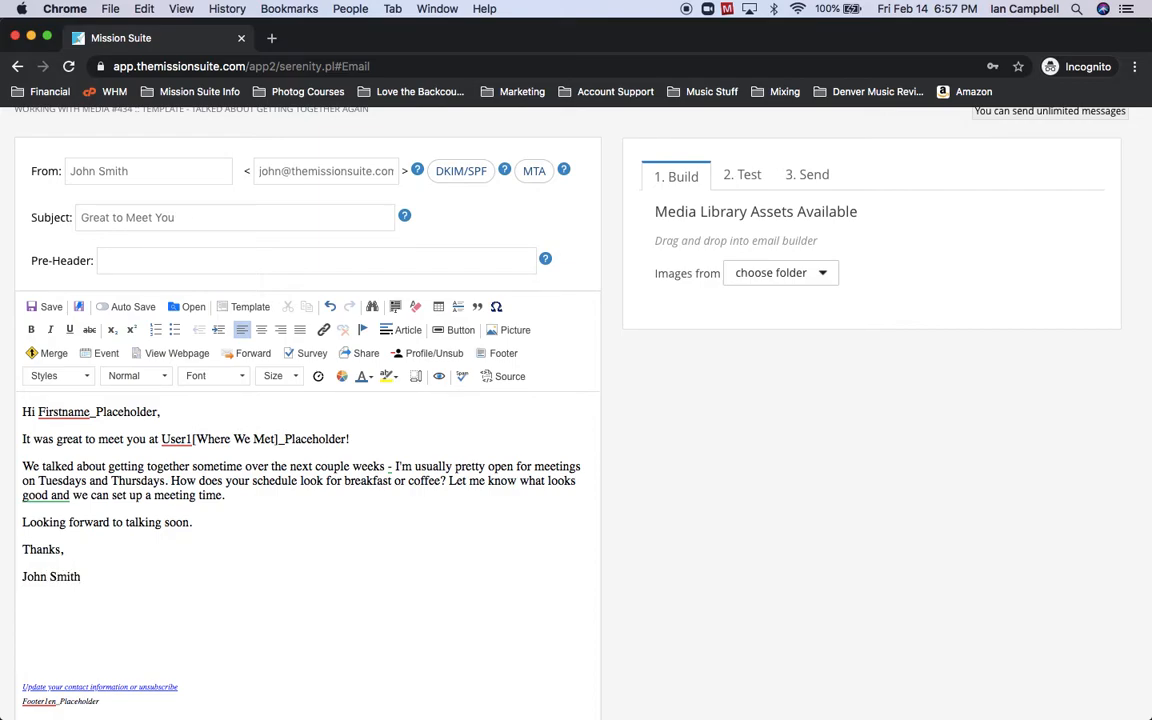
{"action": "key", "text": "Return"}
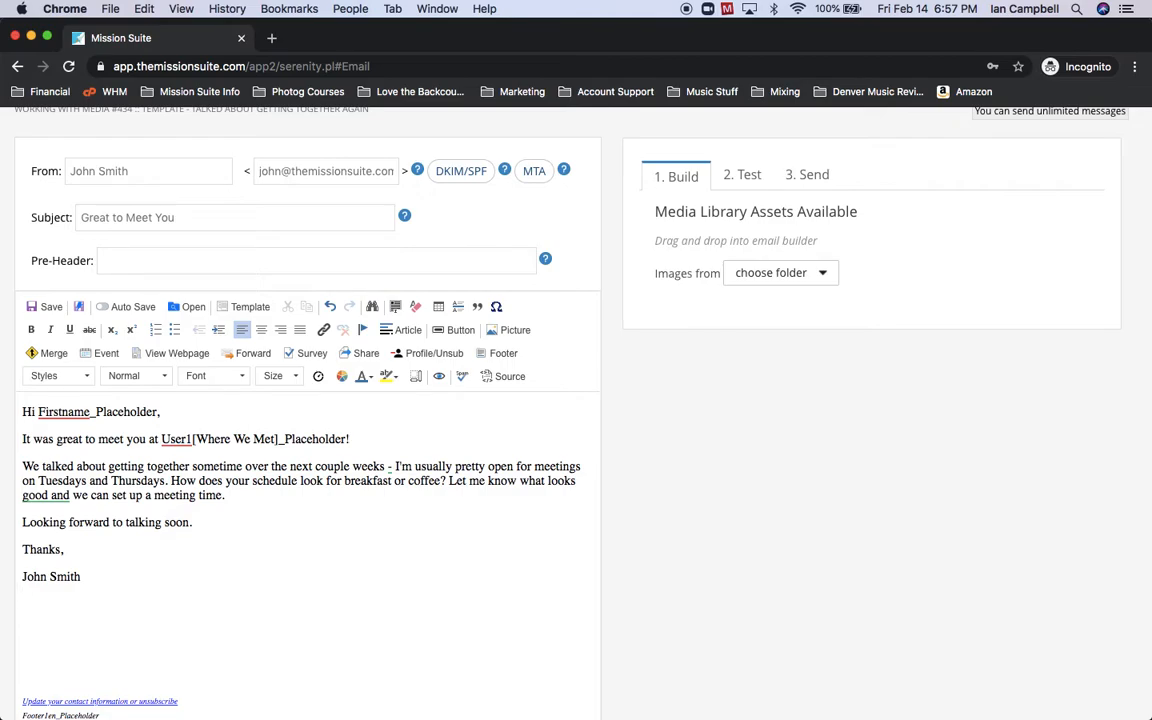
{"action": "type", "text": "Mission SUite"}
{"action": "key", "text": "BackSpace"}
{"action": "key", "text": "BackSpace"}
{"action": "key", "text": "BackSpace"}
{"action": "key", "text": "BackSpace"}
{"action": "type", "text": "uite"}
{"action": "key", "text": "Return"}
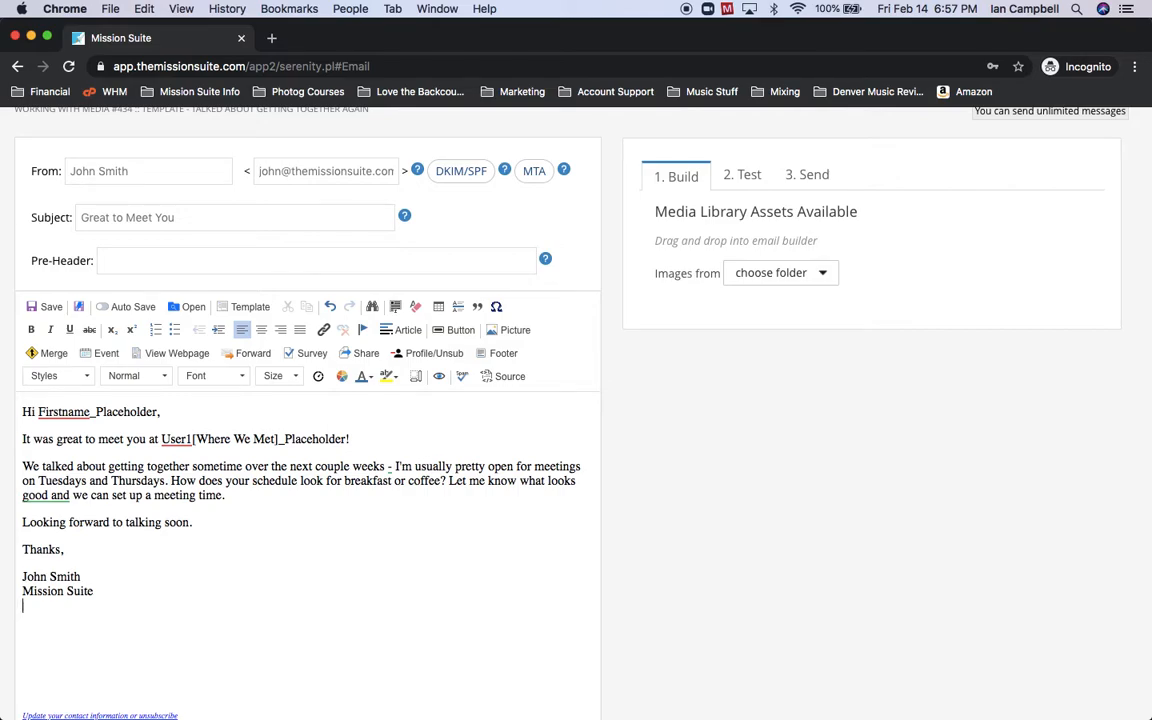
Delete the 'great to meet you' body line and its leftover empty line.
{"action": "triple_click", "coordinate": [95, 438]}
{"action": "key", "text": "BackSpace"}
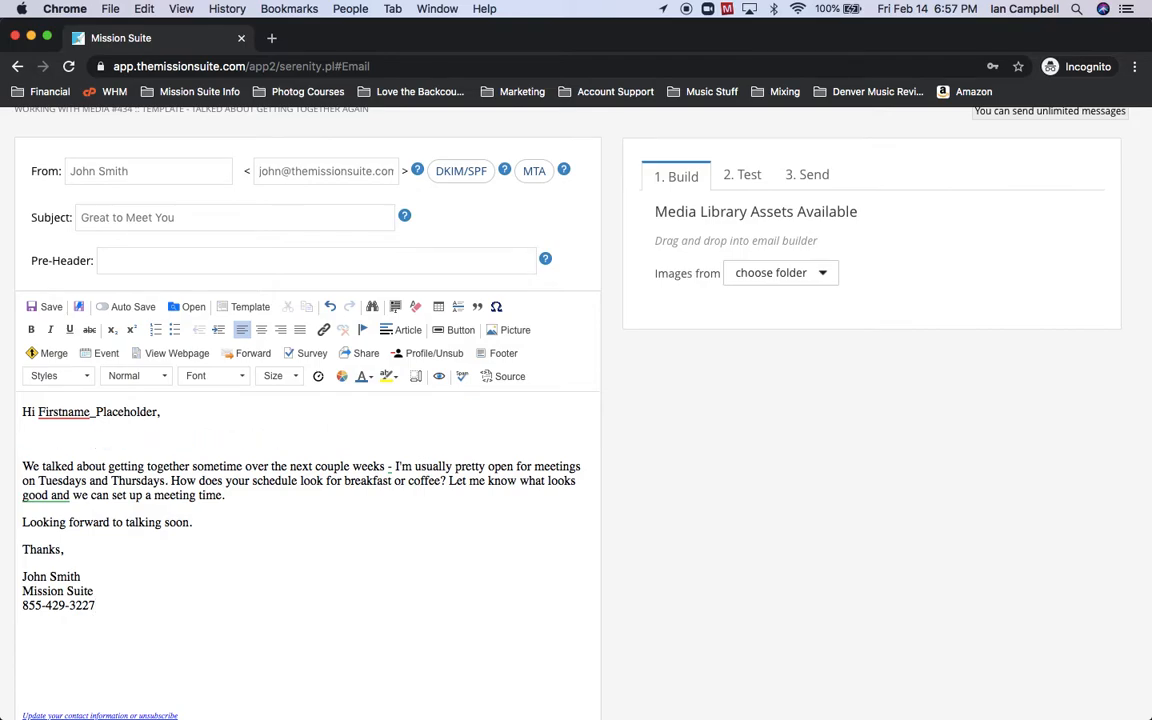
{"action": "key", "text": "BackSpace"}
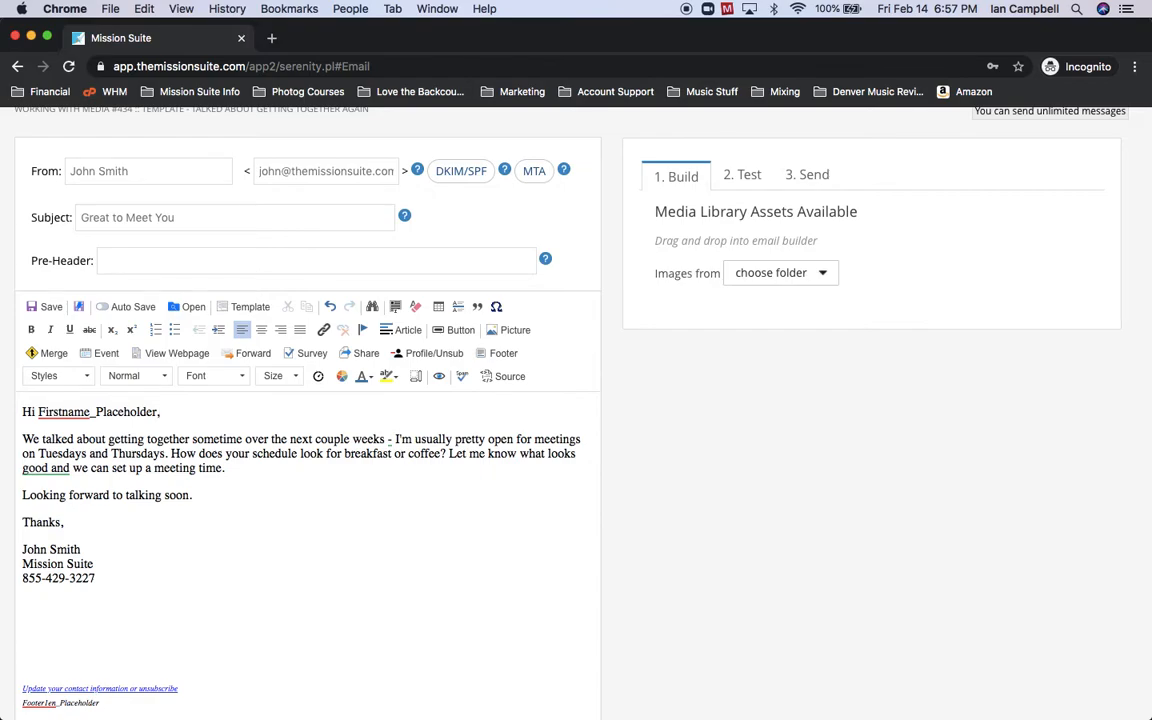
Save the email to My Files as a new message, removing 'TEMPLATE - ' from its description.
{"action": "left_click", "coordinate": [38, 309]}
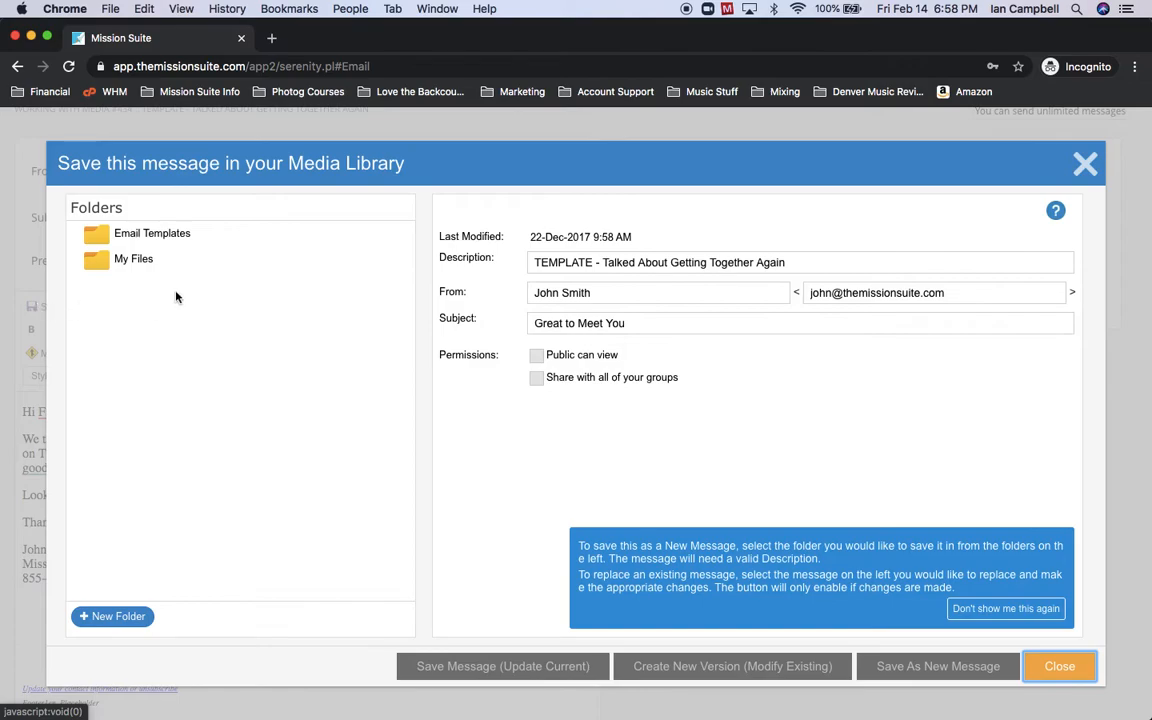
{"action": "left_click", "coordinate": [145, 261]}
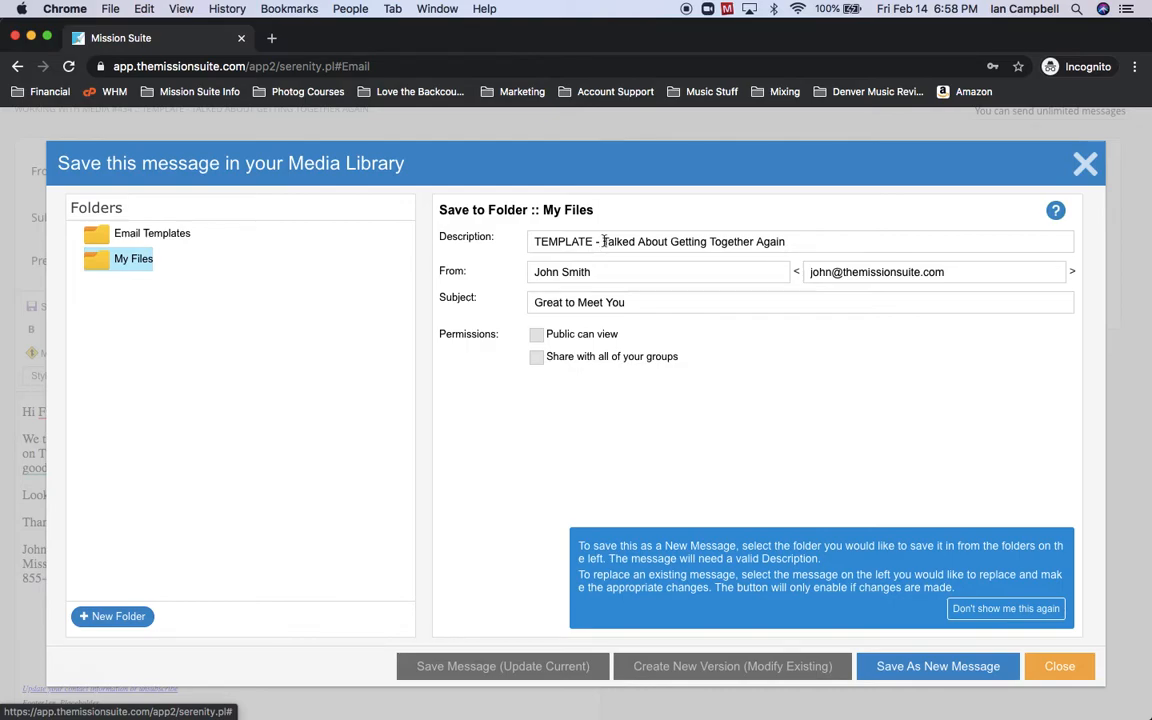
{"action": "left_click_drag", "start_coordinate": [603, 241], "coordinate": [425, 225]}
{"action": "key", "text": "BackSpace"}
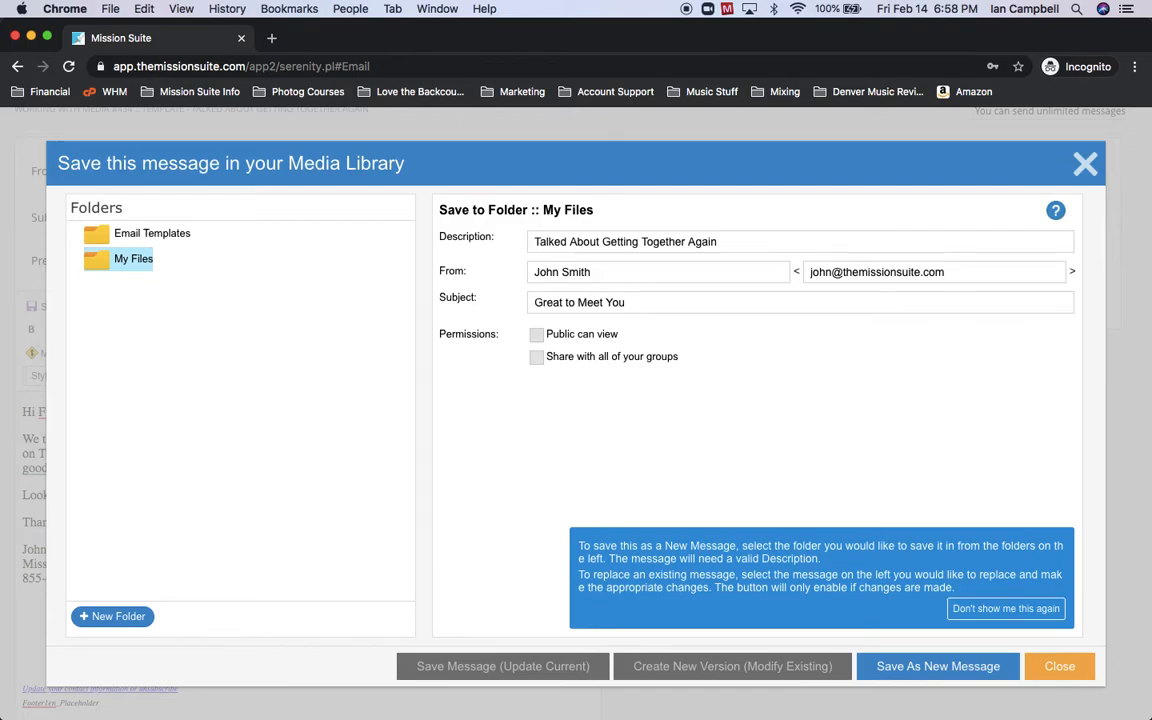
{"action": "left_click", "coordinate": [951, 666]}
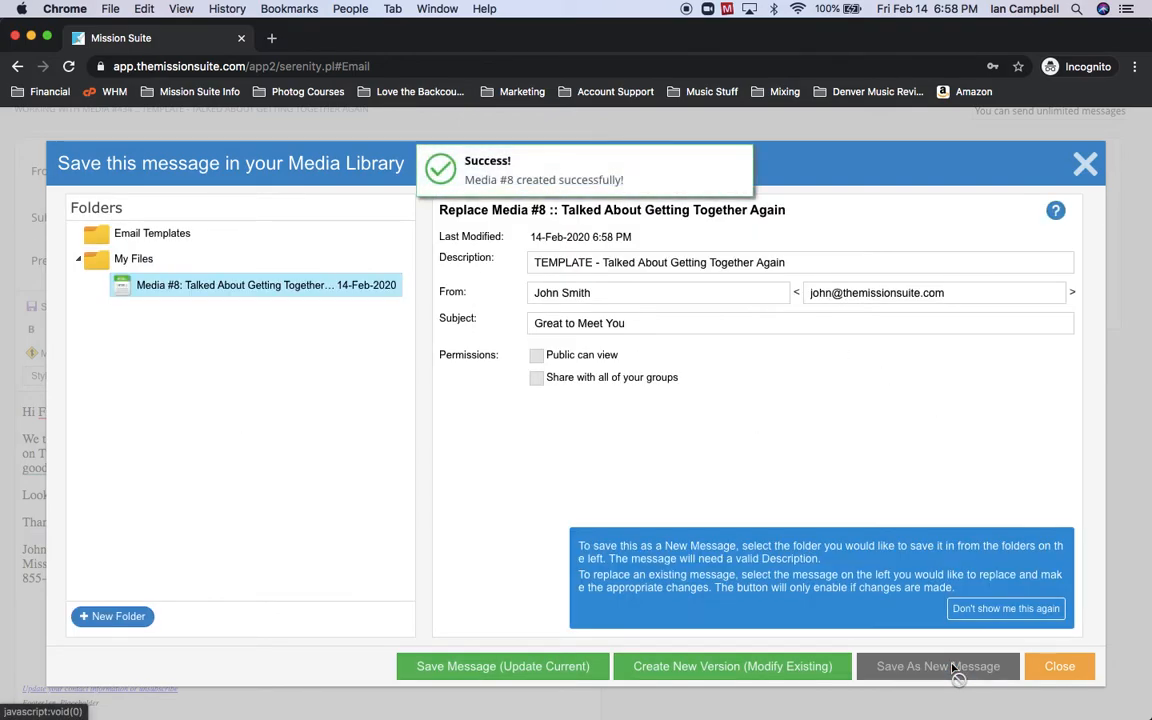
{"action": "left_click", "coordinate": [1060, 668]}
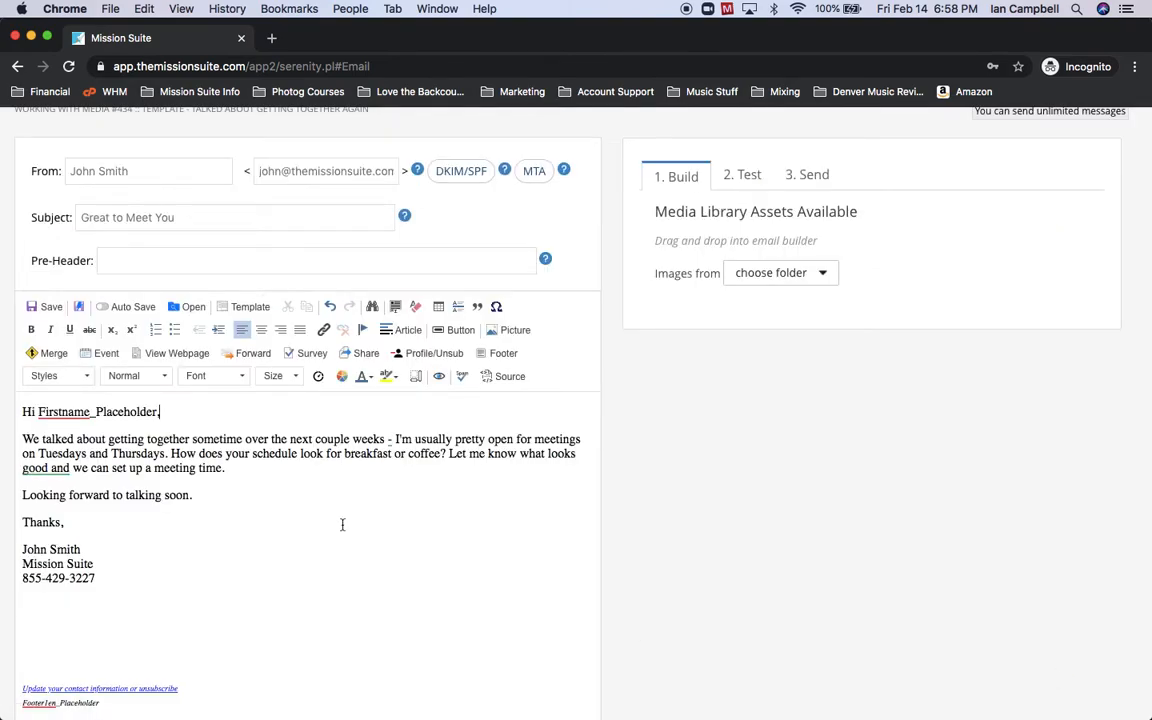
{"action": "left_click", "coordinate": [189, 310]}
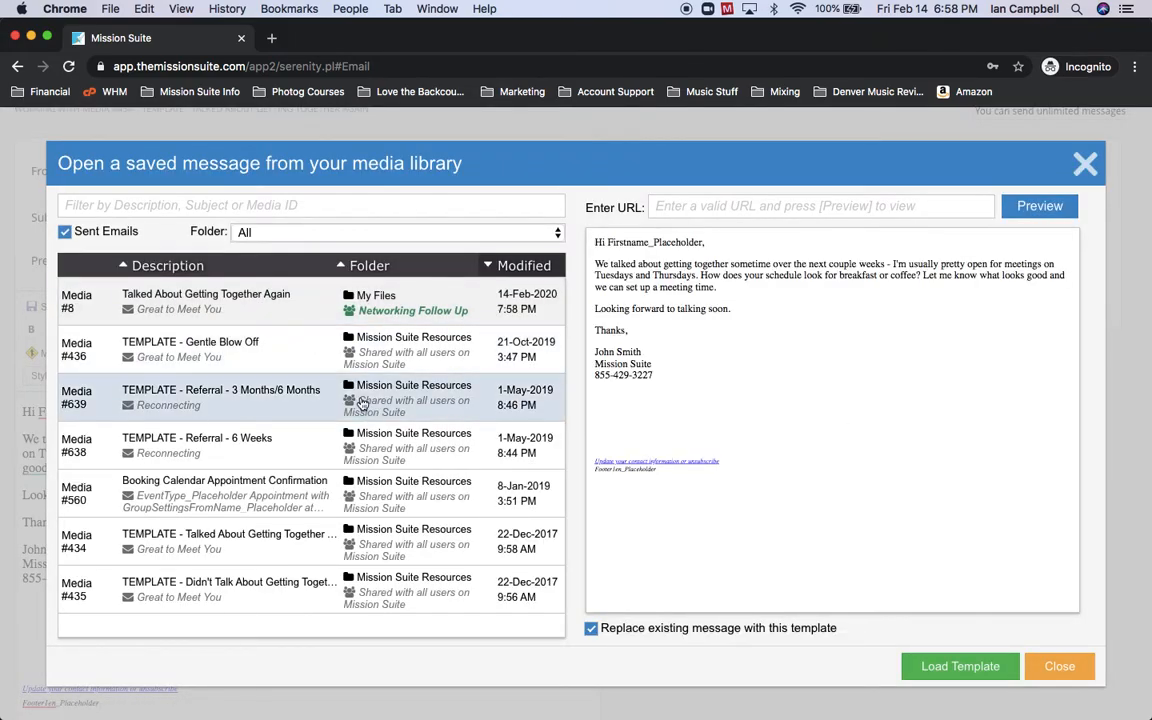
Load the Media #639 'TEMPLATE - Referral - 3 Months/6 Months' template, subject 'Reconnecting'.
{"action": "left_click", "coordinate": [253, 403]}
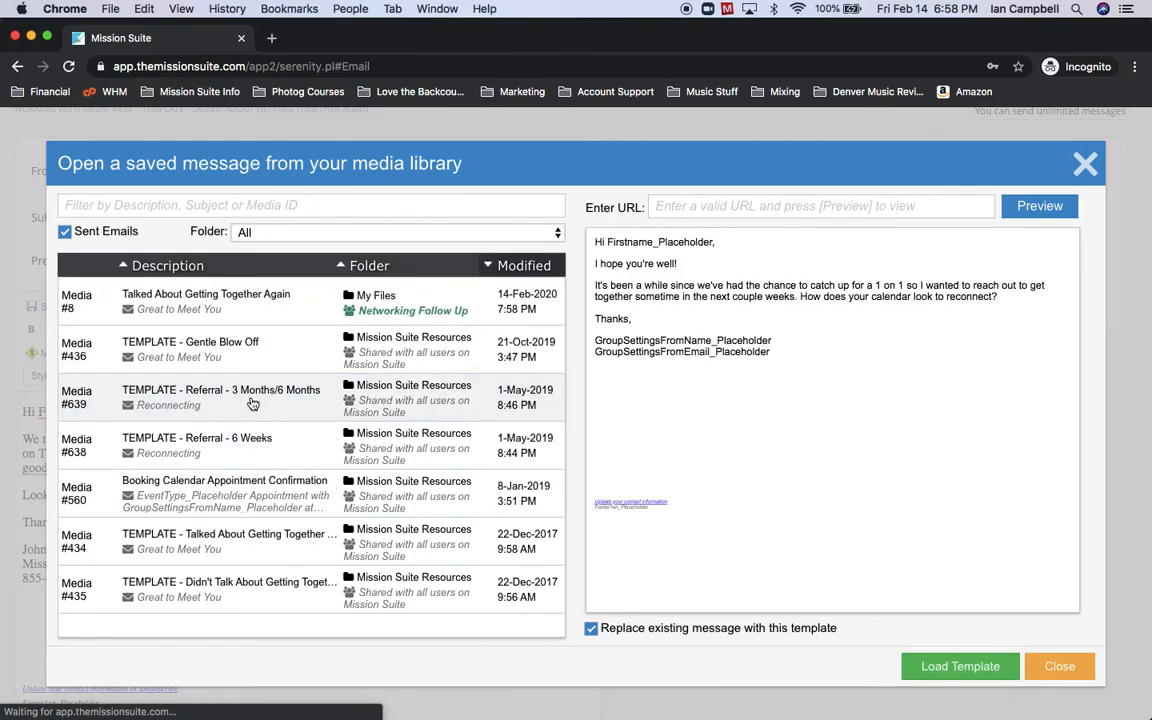
{"action": "left_click", "coordinate": [957, 667]}
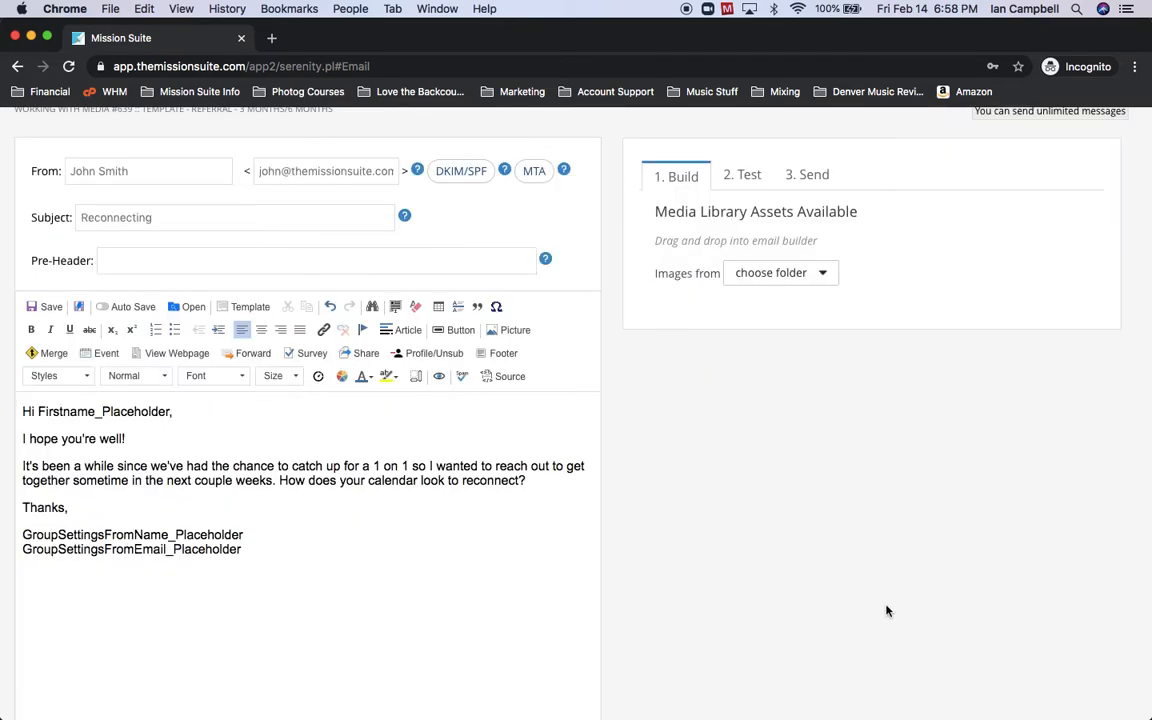
{"action": "scroll", "coordinate": [890, 614], "scroll_direction": "up", "scroll_amount": 2}
{"action": "scroll", "coordinate": [886, 611], "scroll_direction": "up", "scroll_amount": 1}
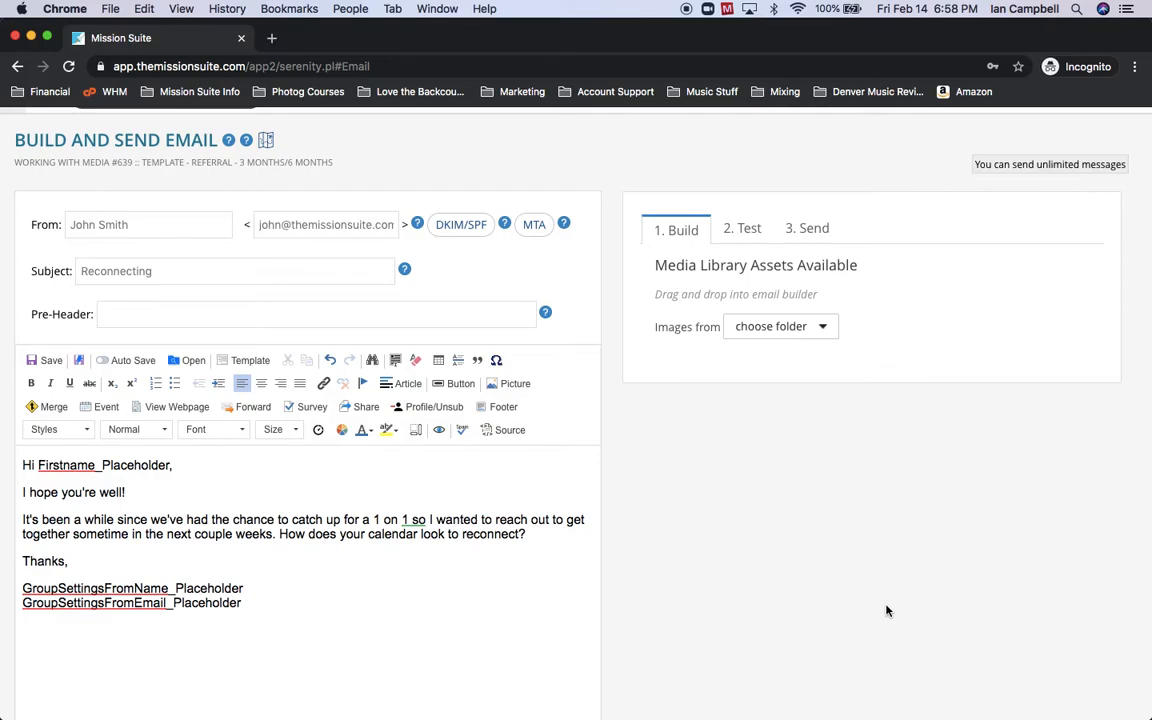
{"action": "scroll", "coordinate": [886, 610], "scroll_direction": "up", "scroll_amount": 2}
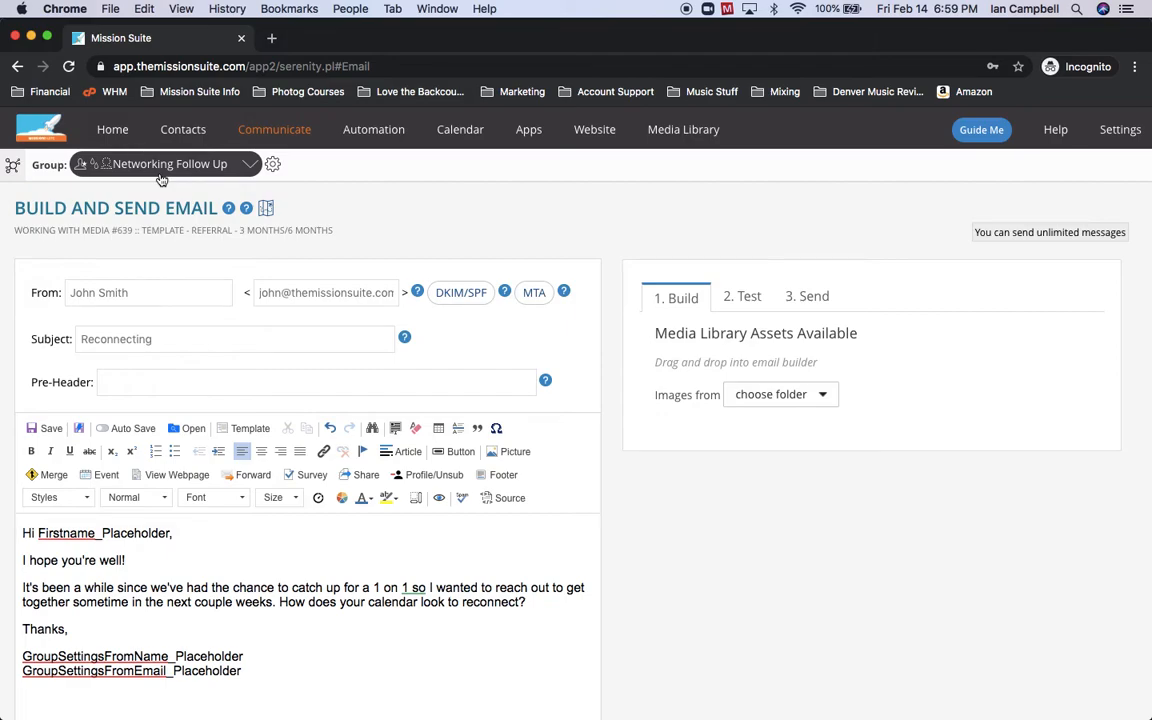
Go to Automation > Drip Campaigns and scroll through the Networking Follow Up campaigns.
{"action": "mouse_move", "coordinate": [396, 133]}
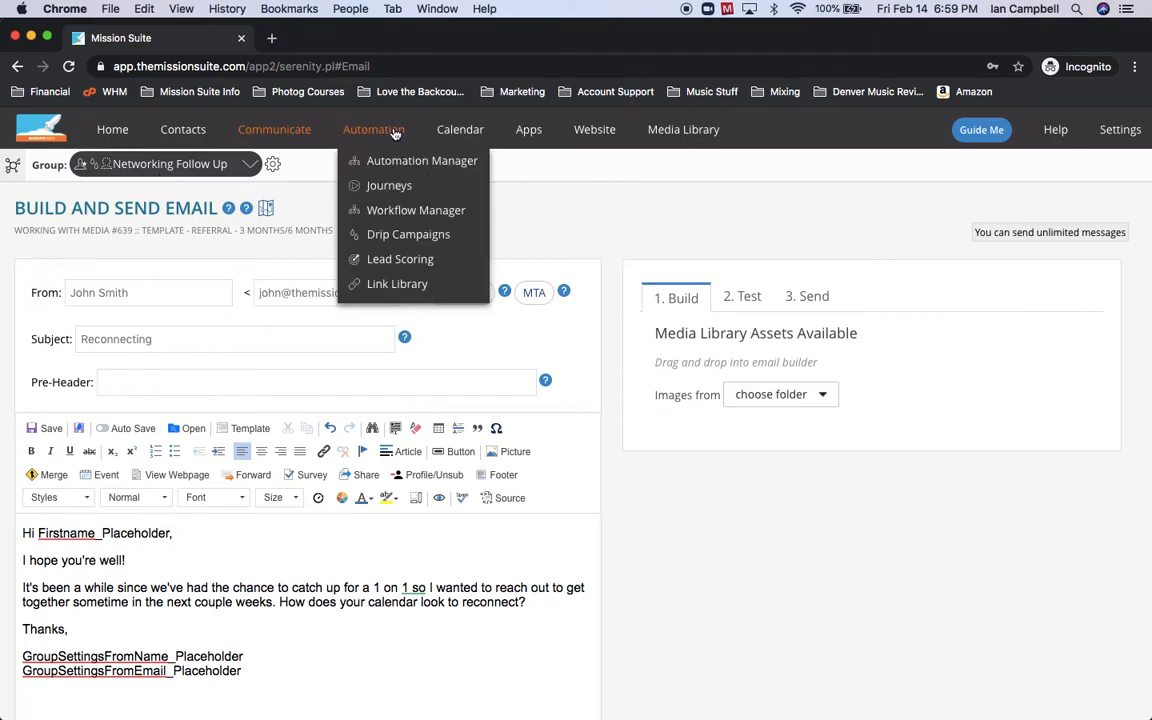
{"action": "left_click", "coordinate": [405, 237]}
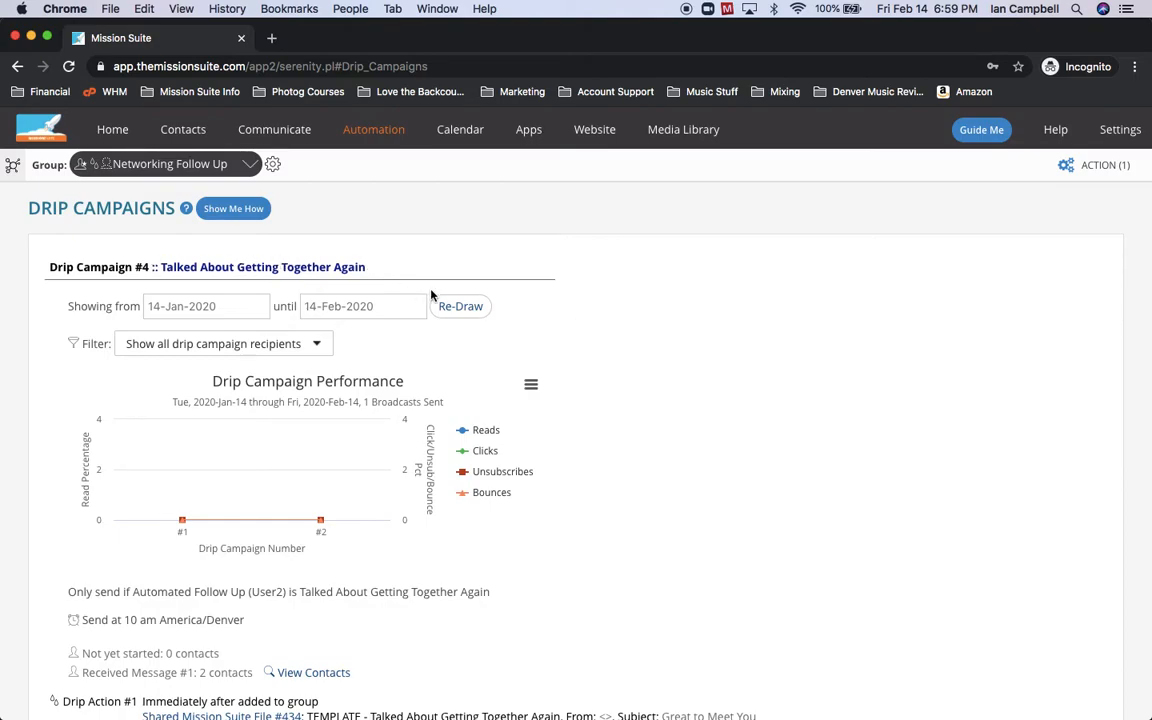
{"action": "scroll", "coordinate": [433, 260], "scroll_direction": "down", "scroll_amount": 2}
{"action": "scroll", "coordinate": [431, 290], "scroll_direction": "down", "scroll_amount": 8}
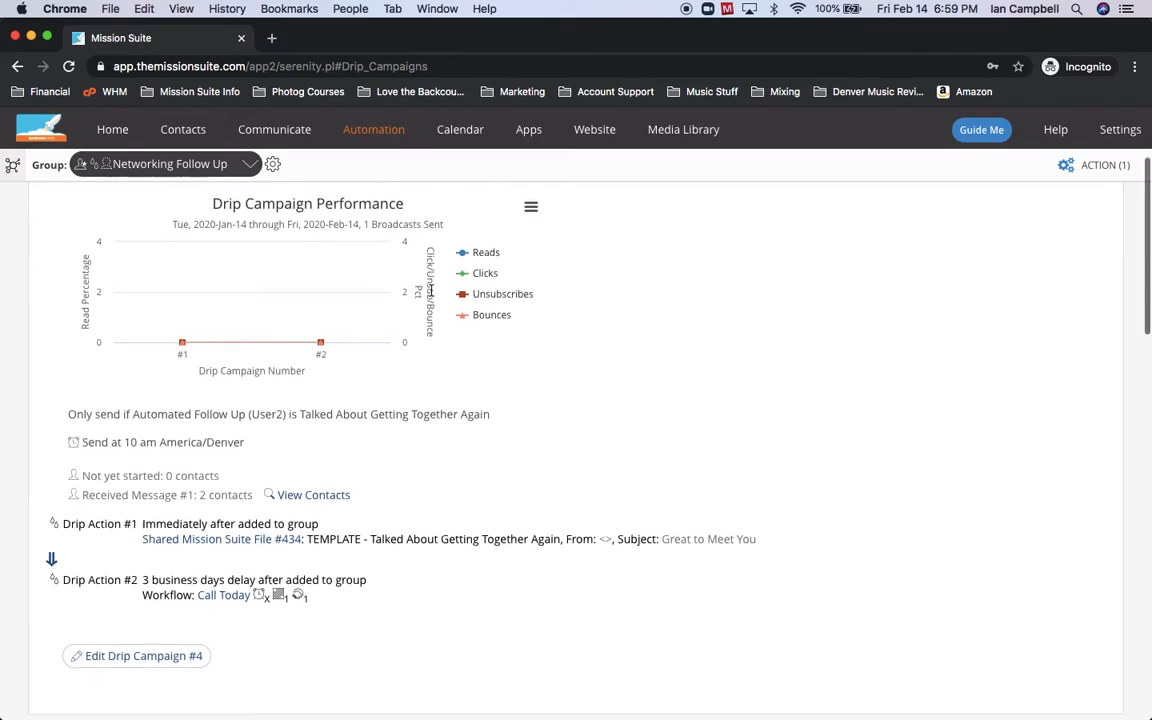
{"action": "scroll", "coordinate": [431, 295], "scroll_direction": "down", "scroll_amount": 1}
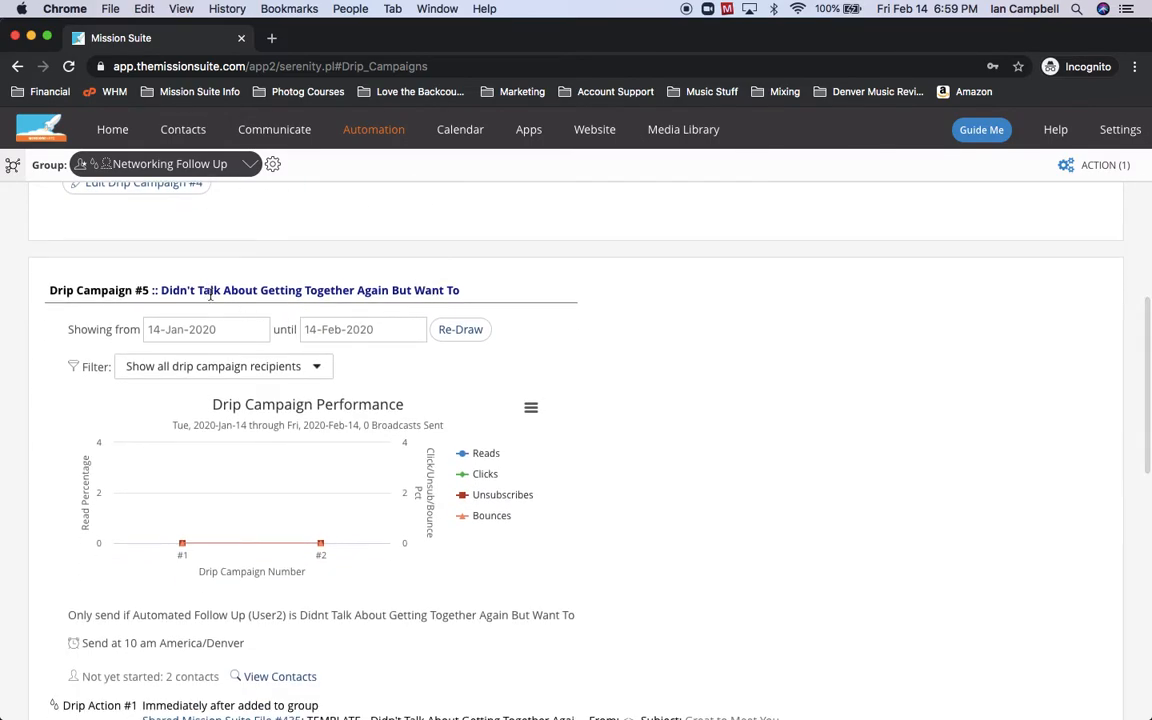
{"action": "scroll", "coordinate": [535, 445], "scroll_direction": "down", "scroll_amount": 2}
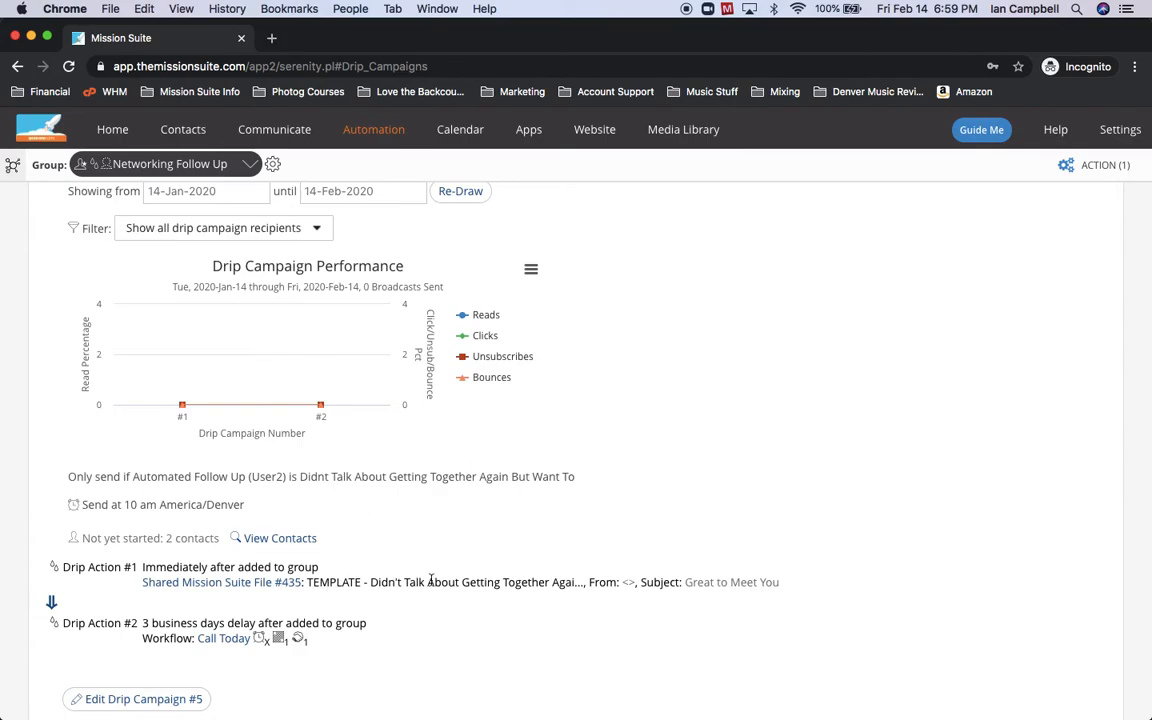
{"action": "scroll", "coordinate": [431, 581], "scroll_direction": "down", "scroll_amount": 7}
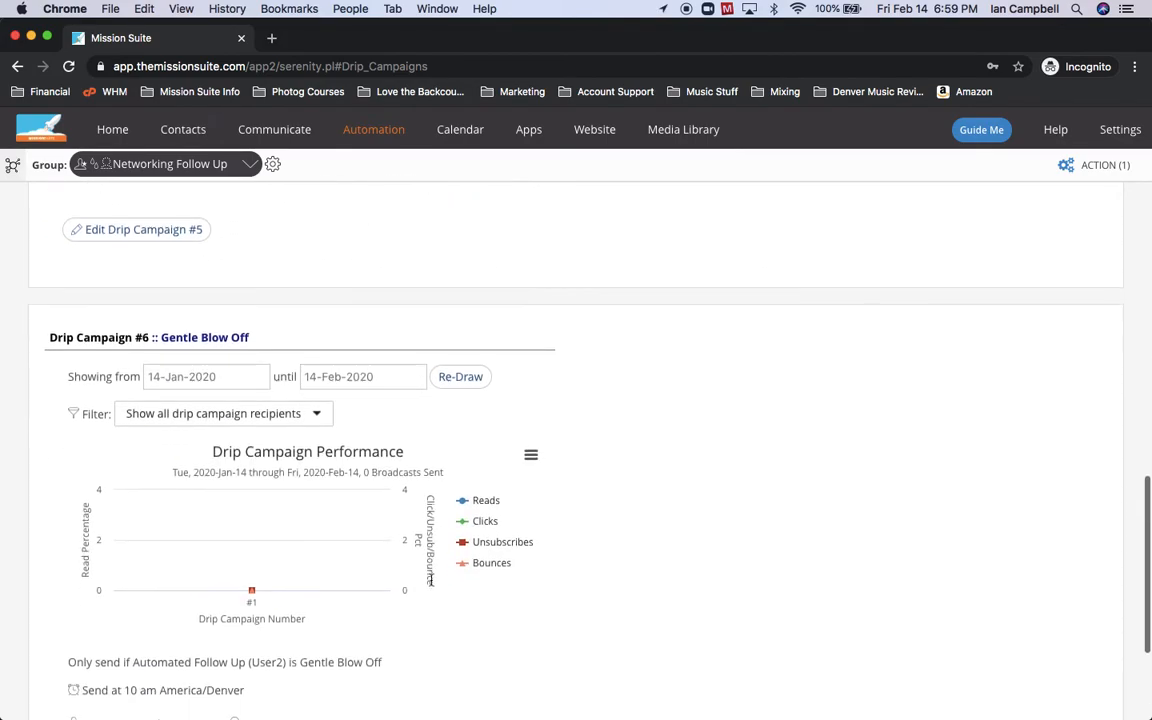
{"action": "scroll", "coordinate": [431, 581], "scroll_direction": "down", "scroll_amount": 3}
{"action": "scroll", "coordinate": [431, 585], "scroll_direction": "up", "scroll_amount": 10}
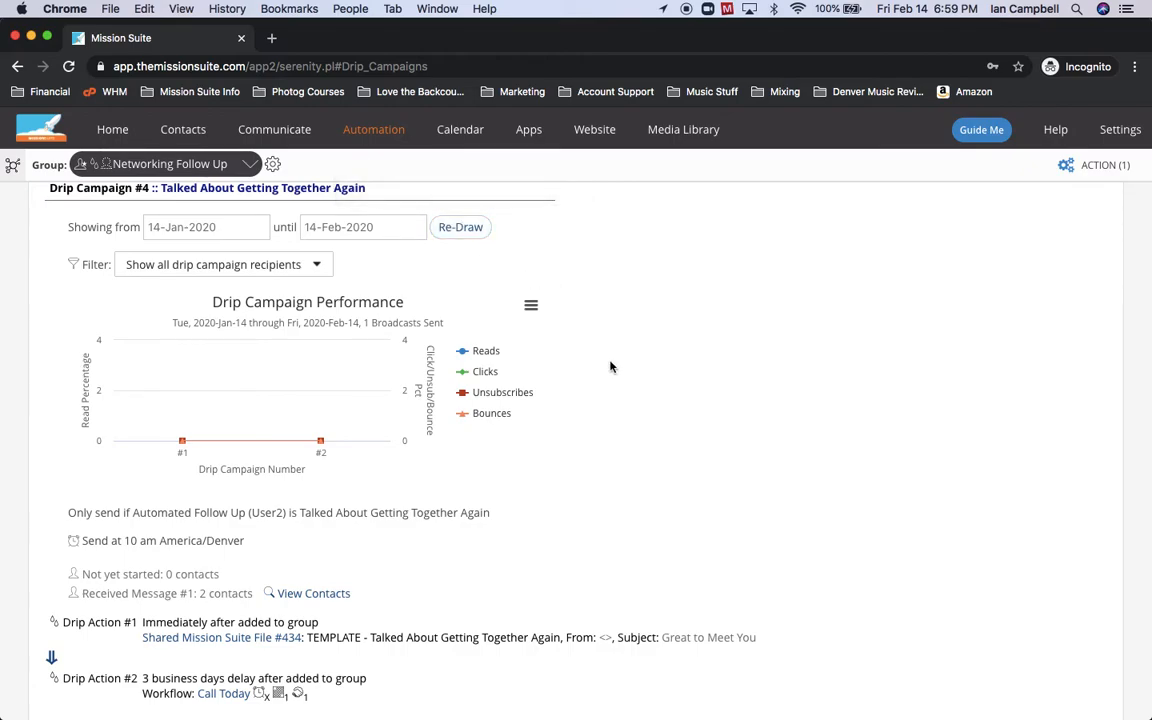
{"action": "scroll", "coordinate": [610, 367], "scroll_direction": "down", "scroll_amount": 3}
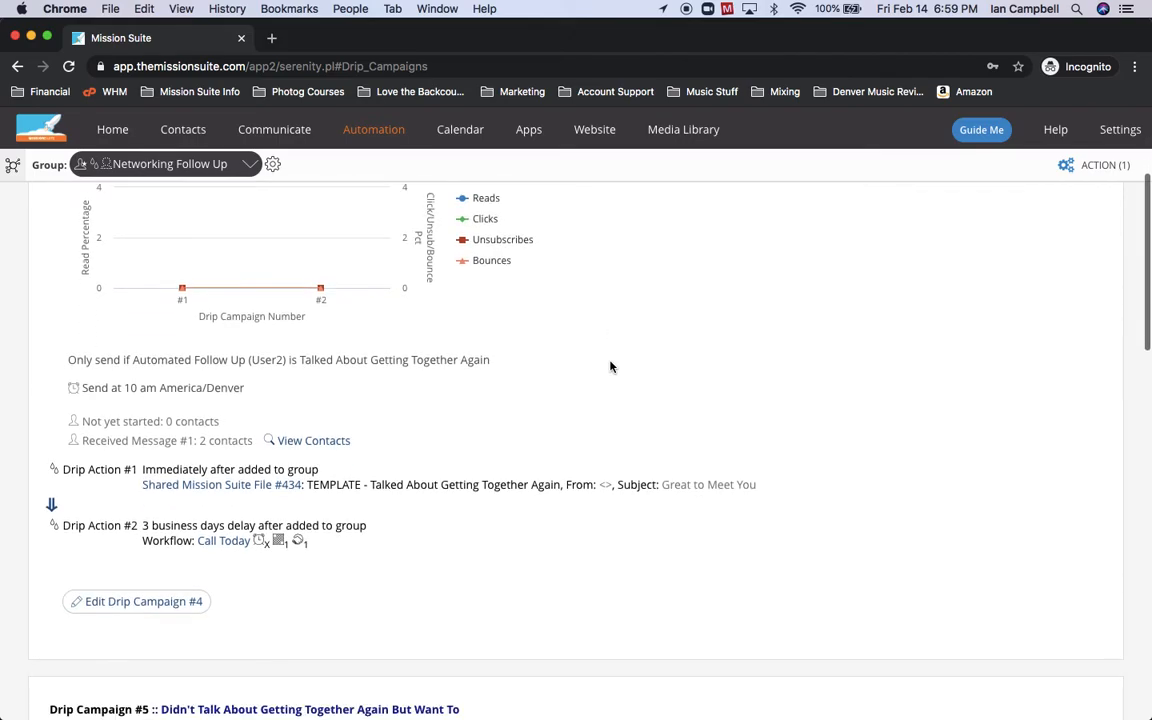
Set campaign #4's Drip Message #1 to the My Files 'Talked About Getting Together Again' email and save.
{"action": "left_click", "coordinate": [139, 604]}
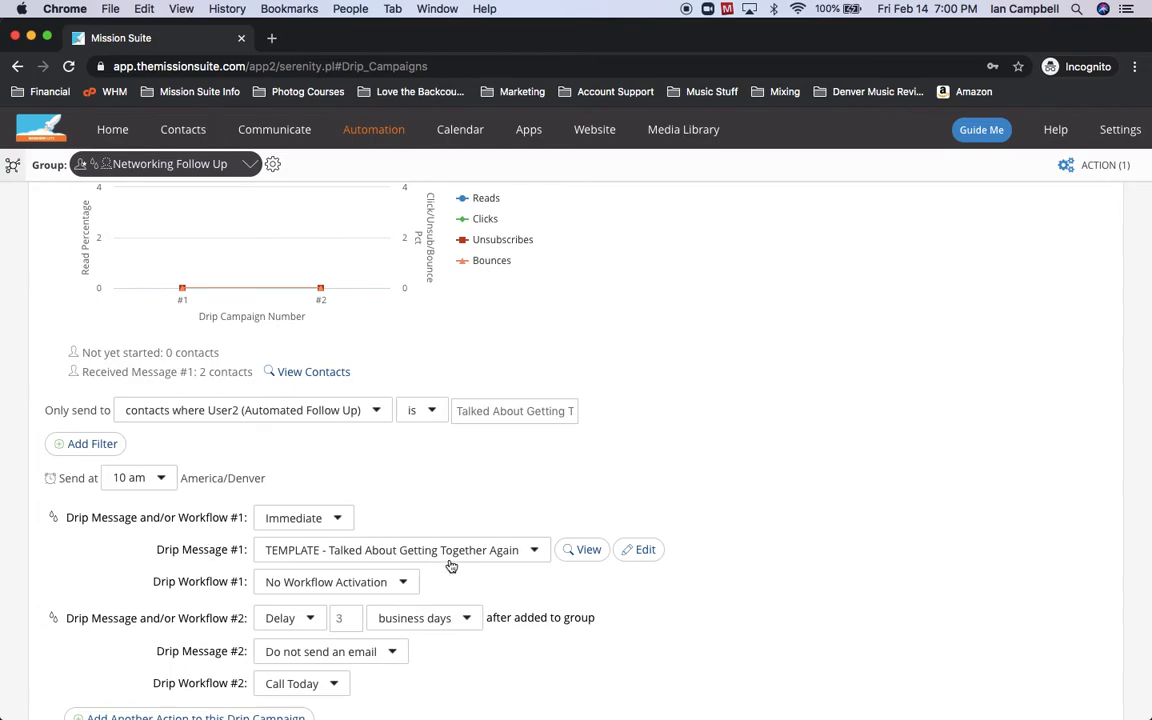
{"action": "left_click", "coordinate": [511, 557]}
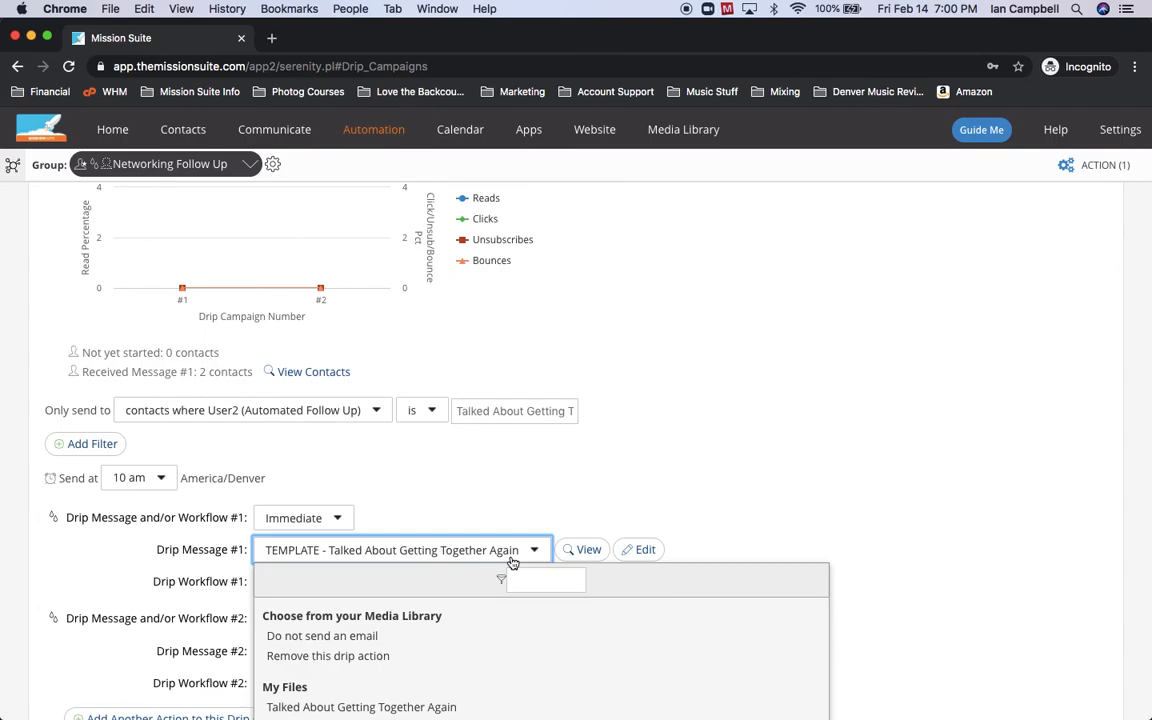
{"action": "scroll", "coordinate": [509, 560], "scroll_direction": "down", "scroll_amount": 2}
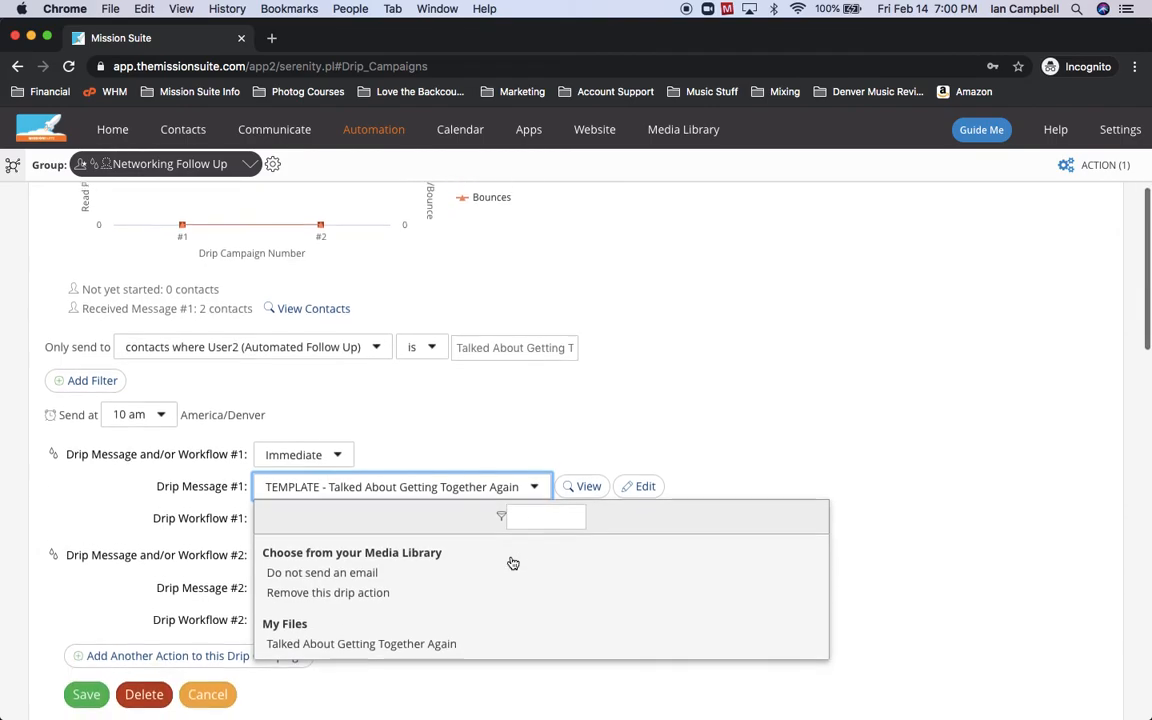
{"action": "left_click", "coordinate": [362, 600]}
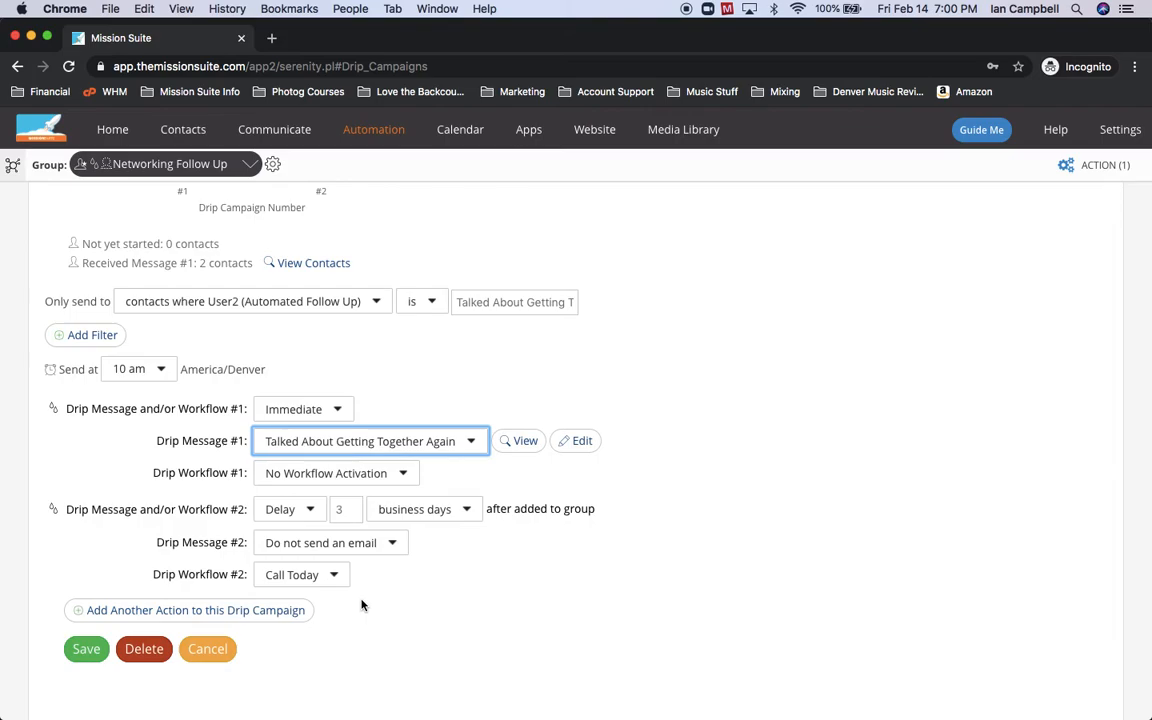
{"action": "left_click", "coordinate": [458, 563]}
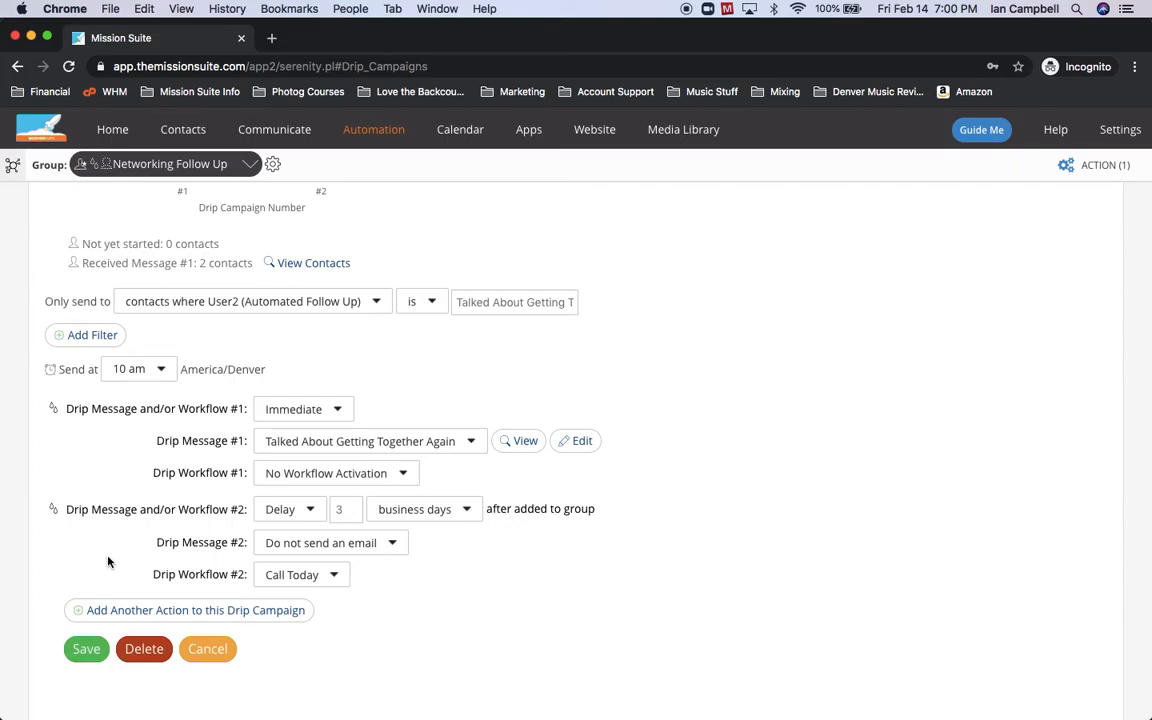
{"action": "left_click", "coordinate": [86, 648]}
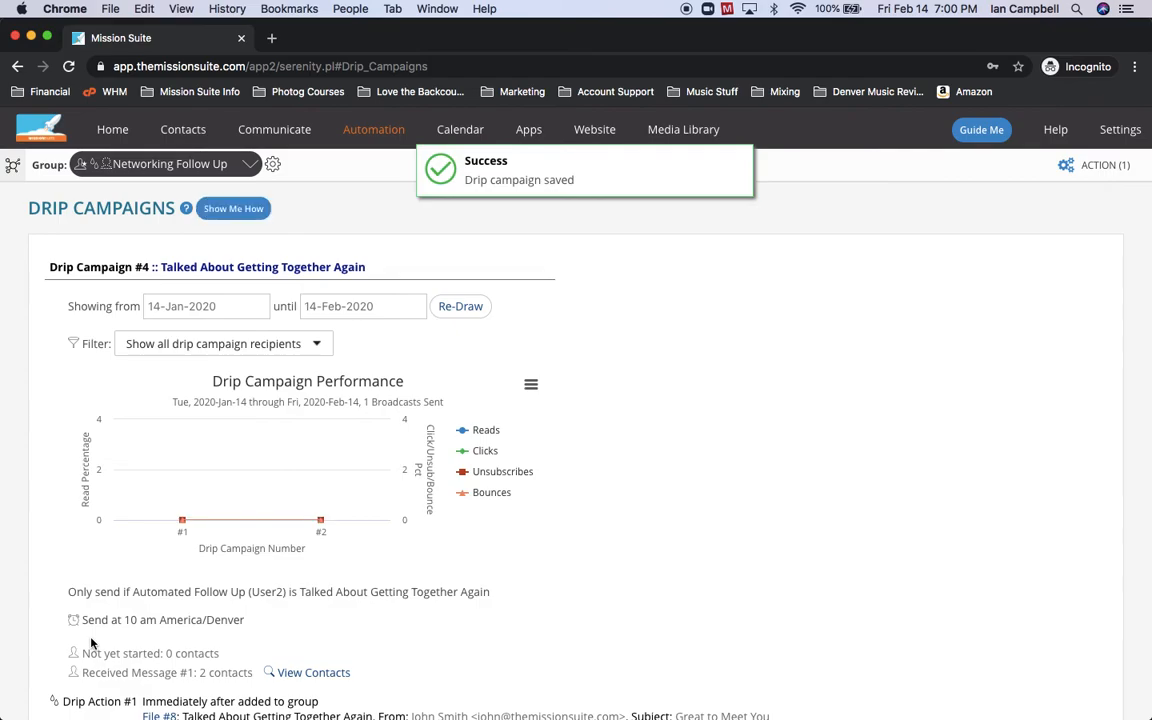
Review saved campaign #4 showing File #8 as Drip Action #1, then open the Group dropdown.
{"action": "scroll", "coordinate": [355, 622], "scroll_direction": "down", "scroll_amount": 2}
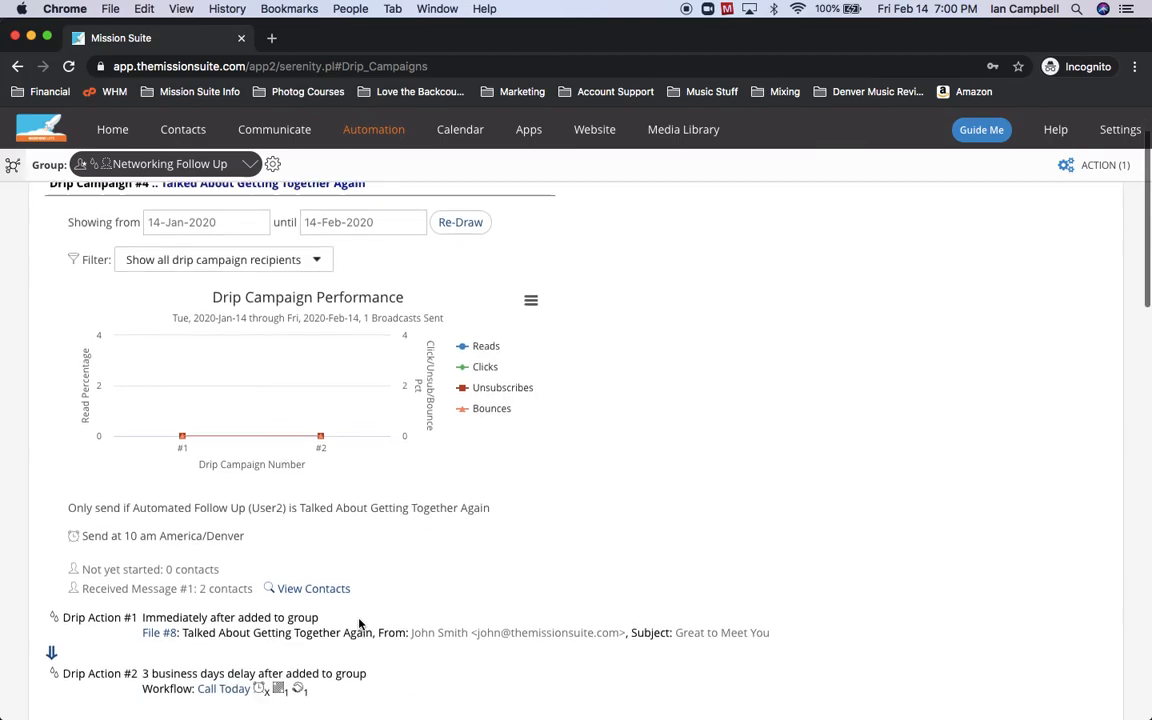
{"action": "scroll", "coordinate": [359, 624], "scroll_direction": "down", "scroll_amount": 1}
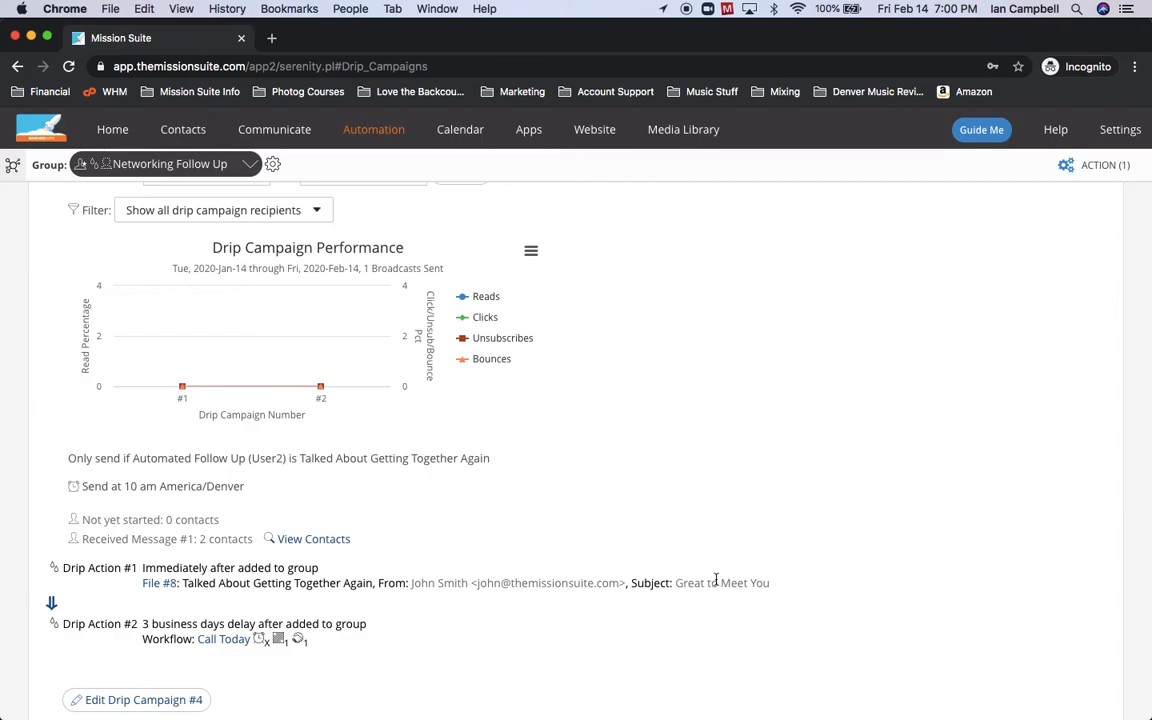
{"action": "scroll", "coordinate": [507, 568], "scroll_direction": "down", "scroll_amount": 5}
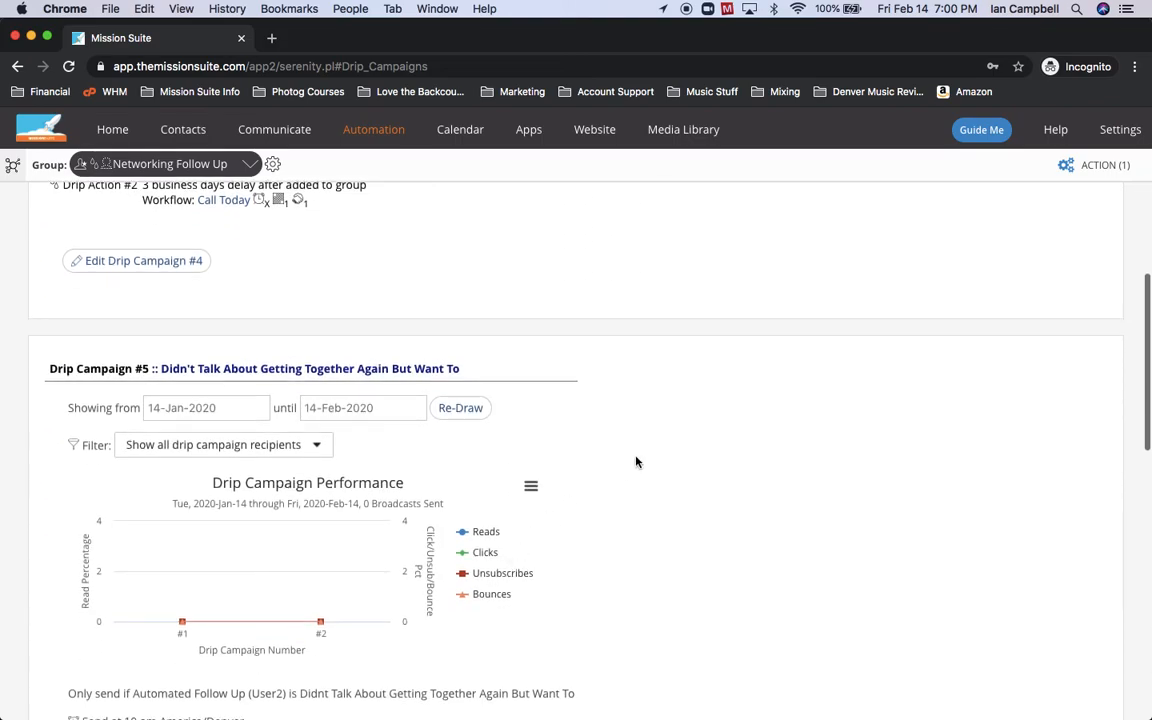
{"action": "scroll", "coordinate": [636, 462], "scroll_direction": "up", "scroll_amount": 5}
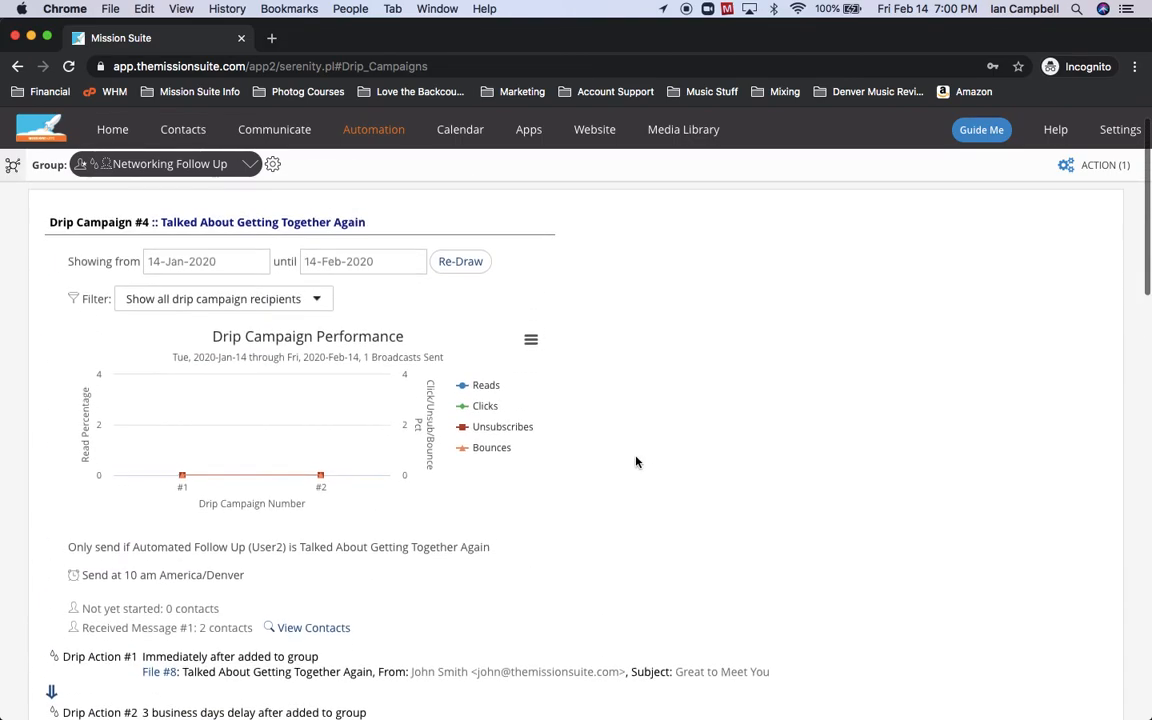
{"action": "left_click", "coordinate": [160, 164]}
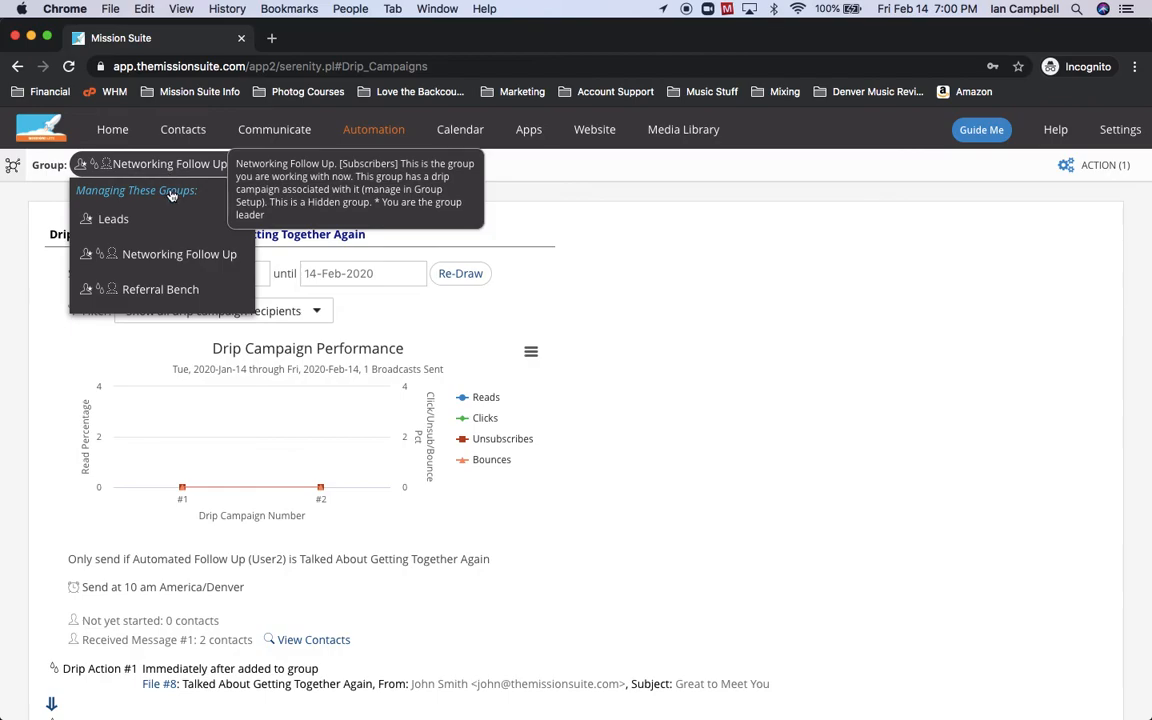
Switch to the Referral Bench group, open its drip campaign #1 for editing, then go to Help.
{"action": "left_click", "coordinate": [184, 295]}
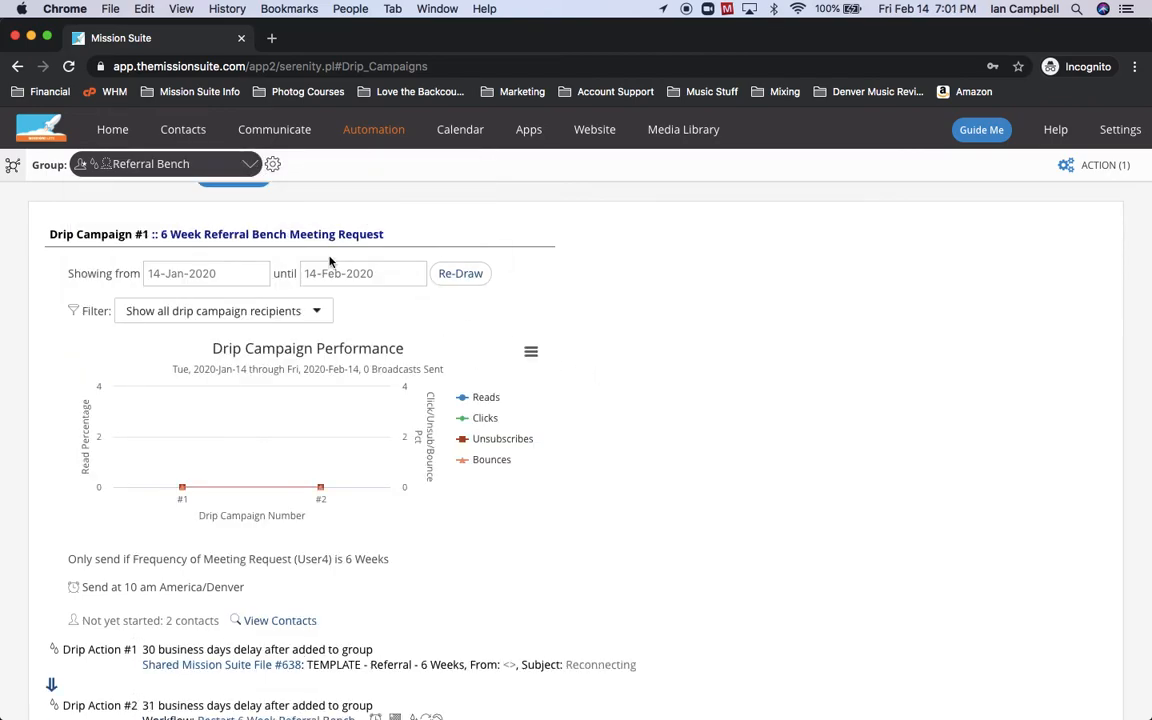
{"action": "scroll", "coordinate": [683, 405], "scroll_direction": "down", "scroll_amount": 3}
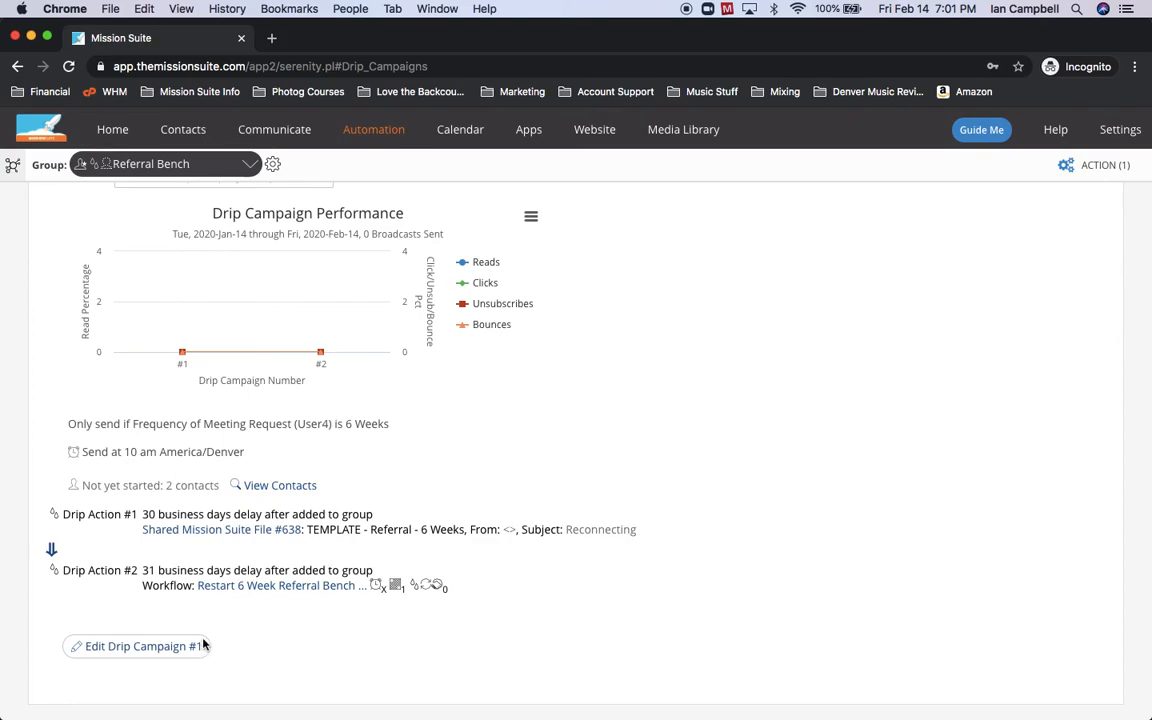
{"action": "left_click", "coordinate": [143, 646]}
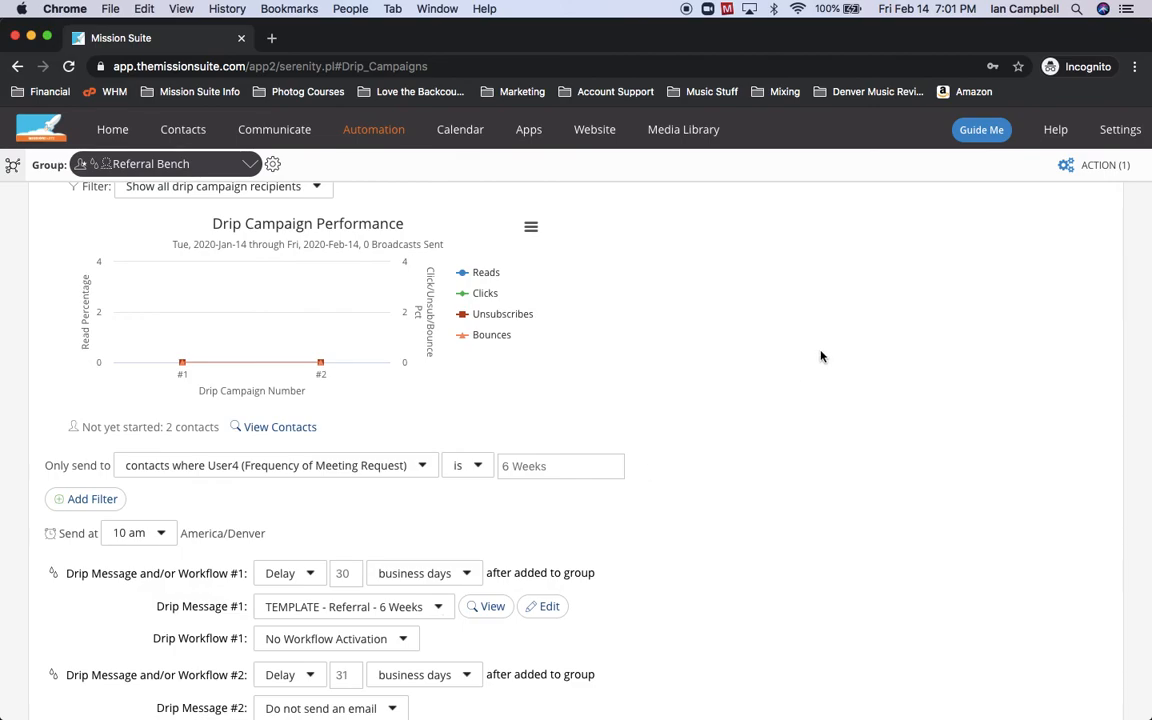
{"action": "left_click", "coordinate": [1060, 131]}
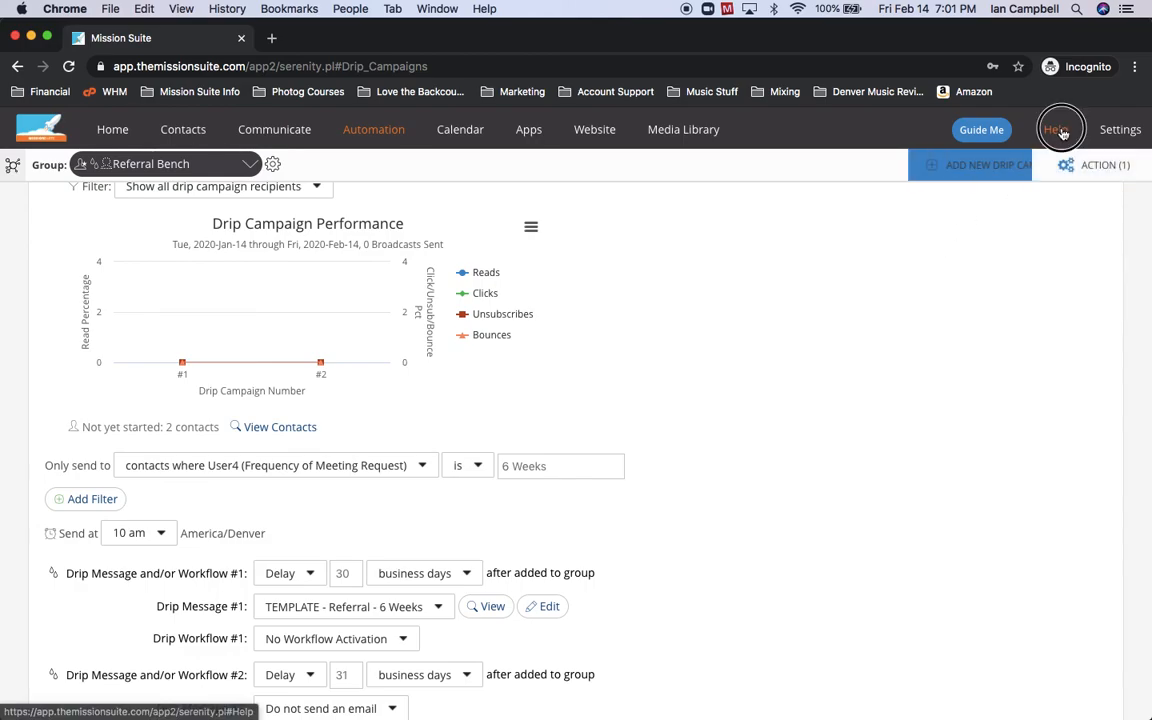